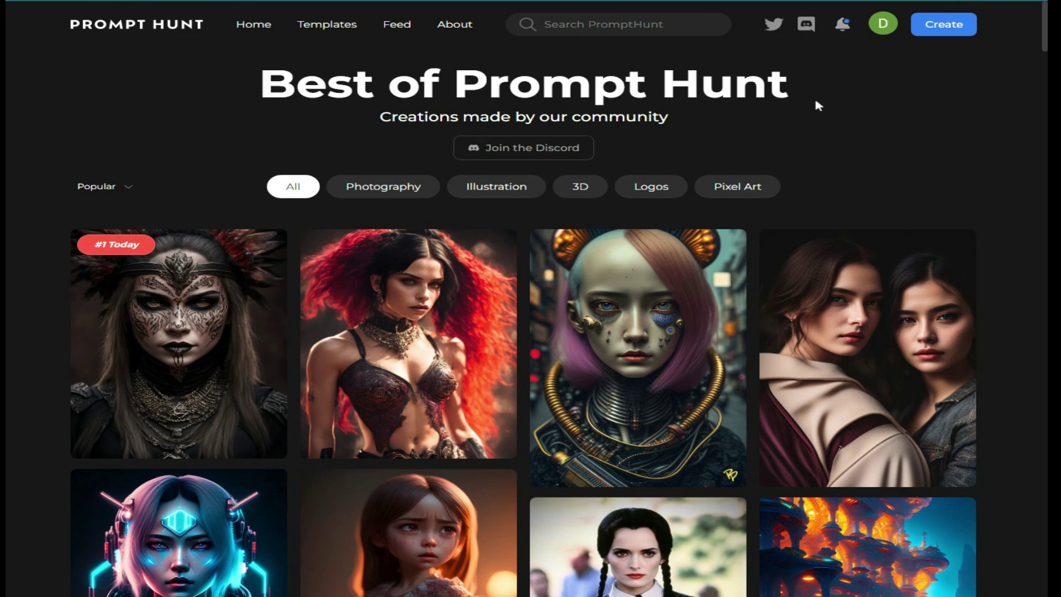
Start a new creation with the prompt "cat"
click(946, 27)
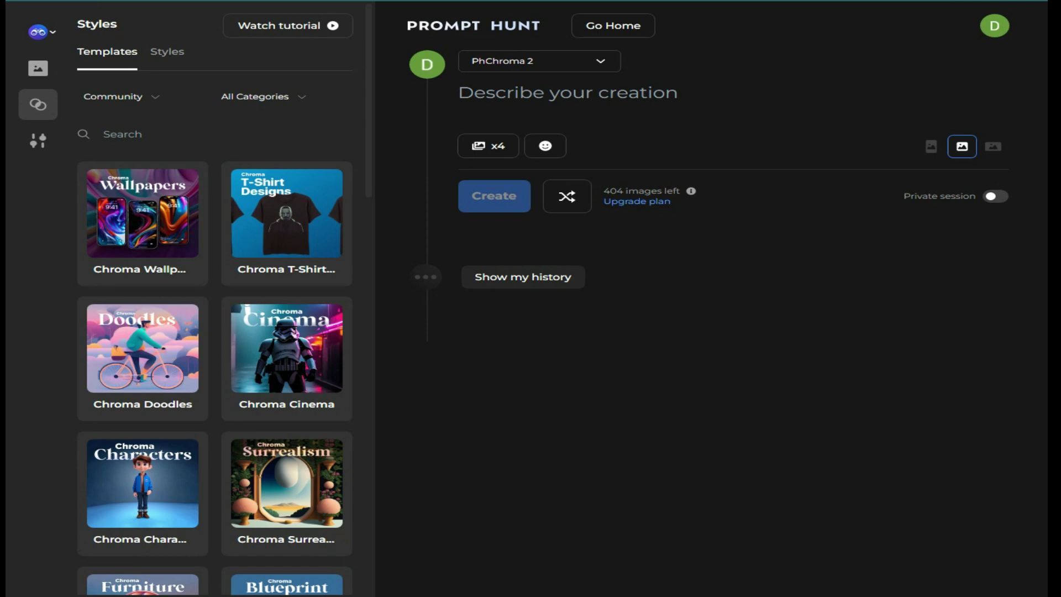
text(cat)
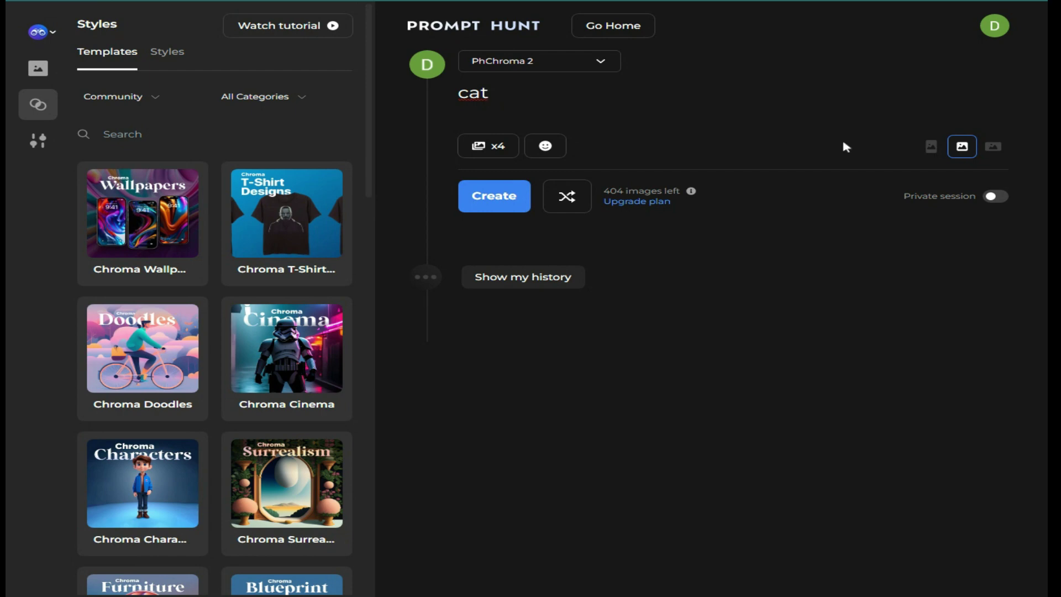
Try the portrait and landscape image formats for the creation, ending on the square format
click(931, 147)
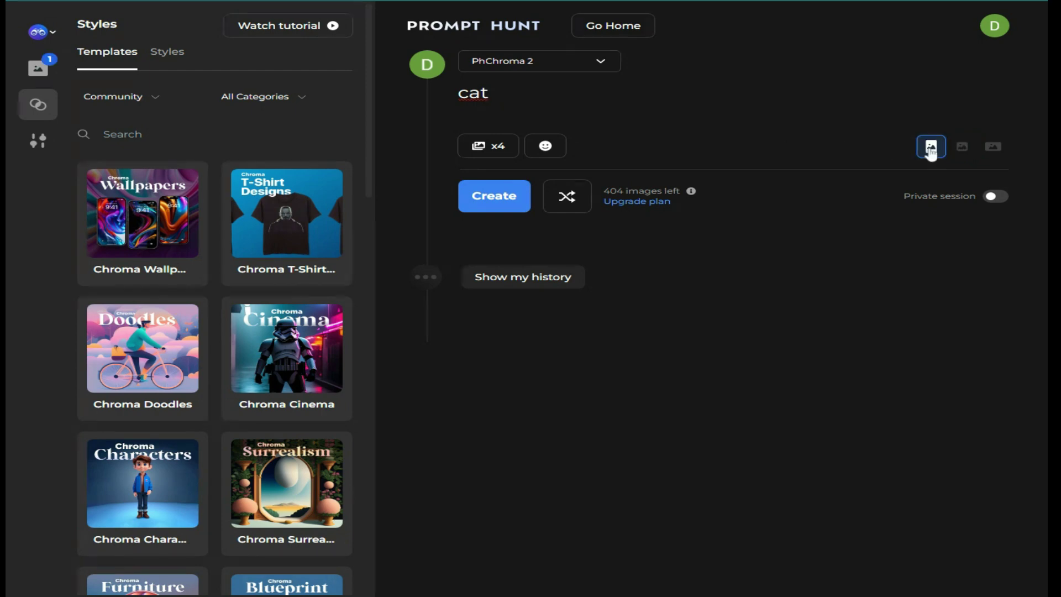
click(961, 148)
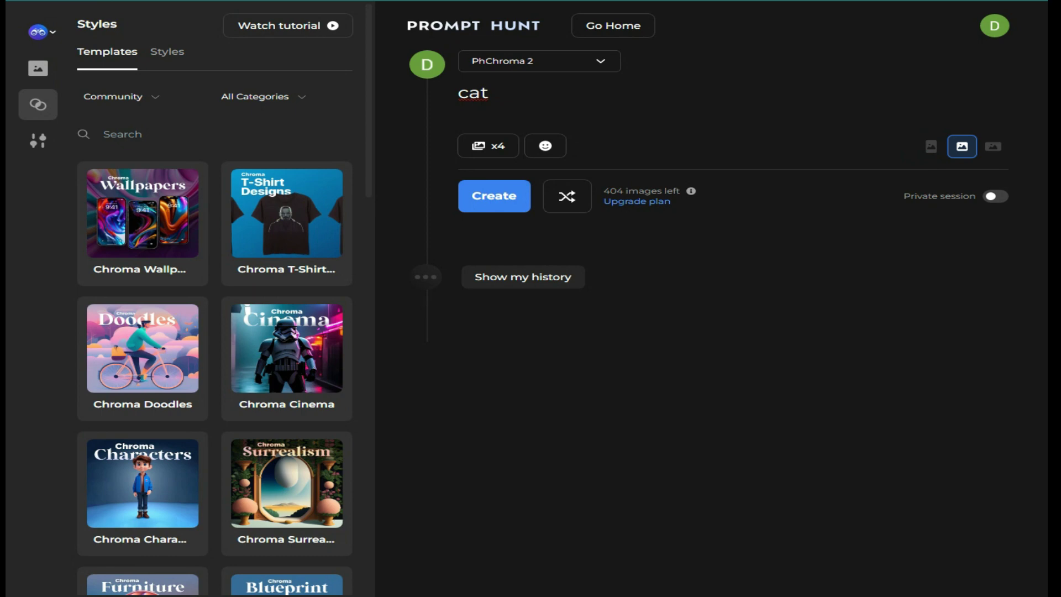
click(993, 148)
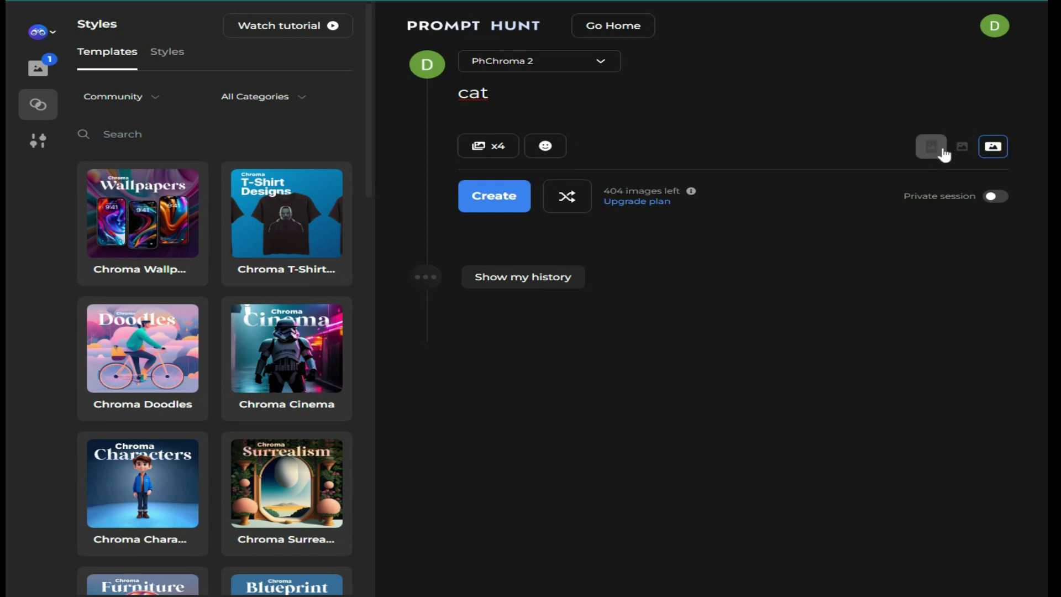
click(961, 149)
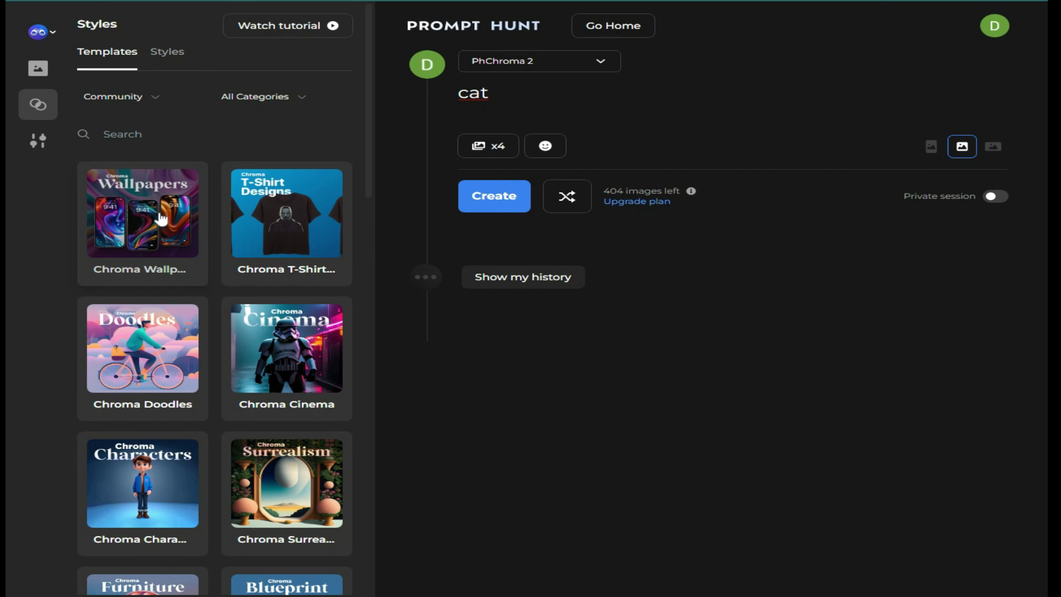
Apply the Chroma Wallpapers template to the "cat" prompt, generate an image and view the result
click(150, 232)
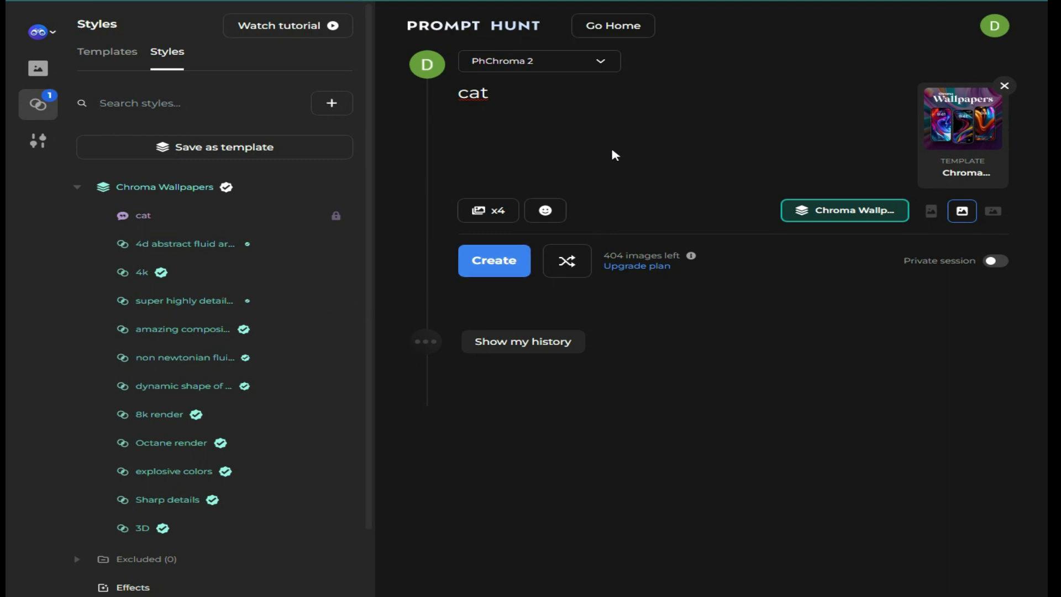
click(99, 103)
click(508, 264)
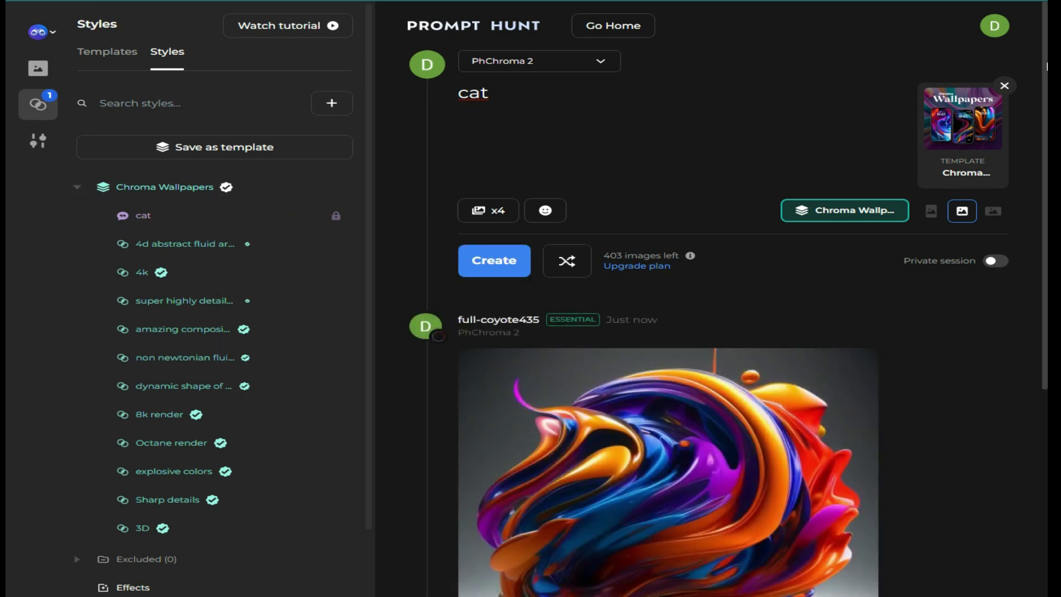
scroll(1046, 66, down, 3)
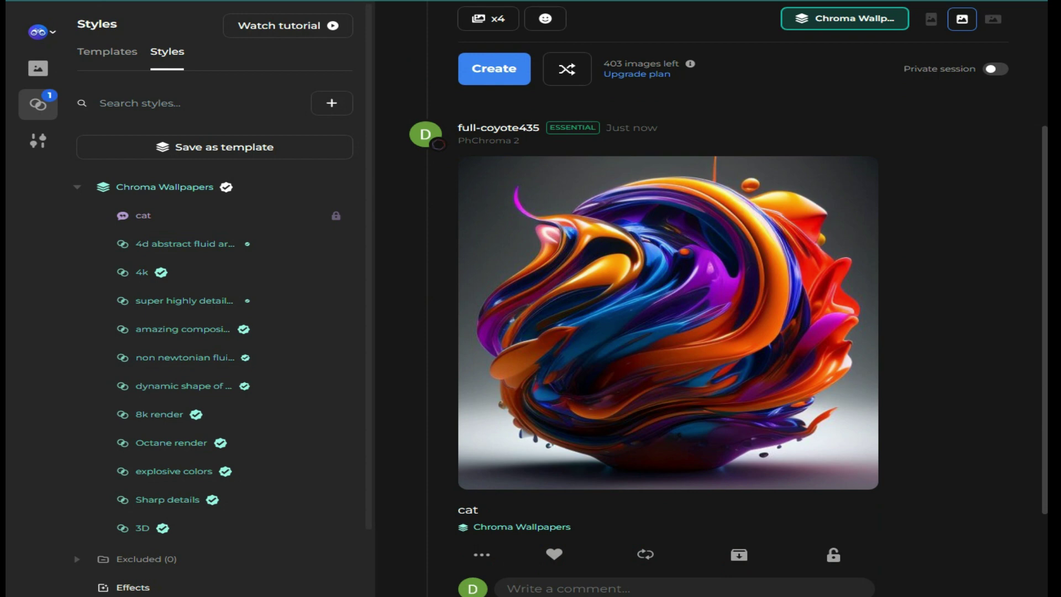
scroll(684, 331, up, 3)
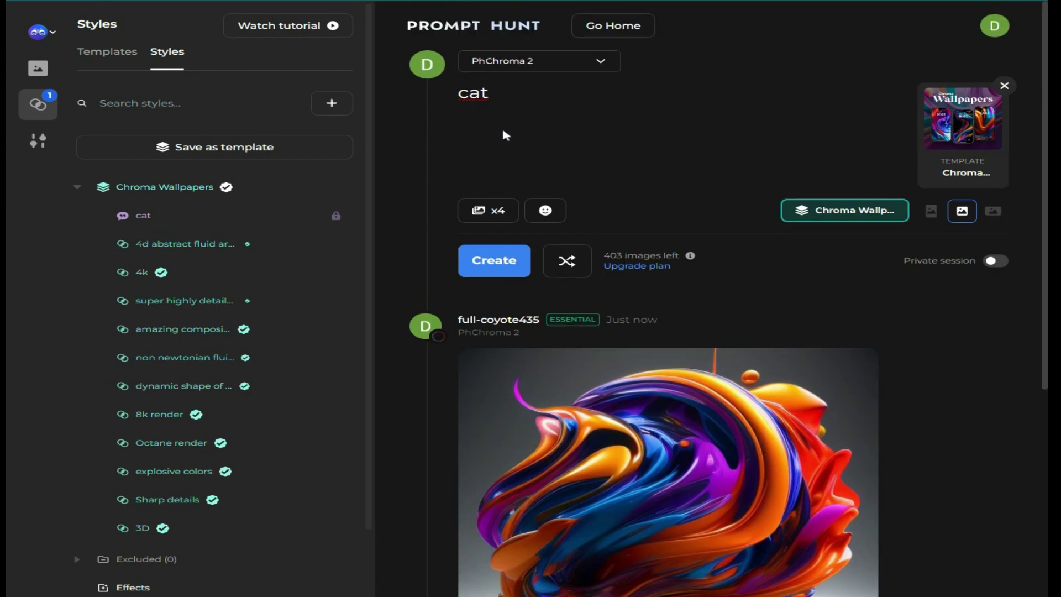
Change the prompt to "cute cat", generate an image with the Chroma Wallpapers template and view it
key(BackSpace)
key(BackSpace)
text(ute cat)
click(497, 260)
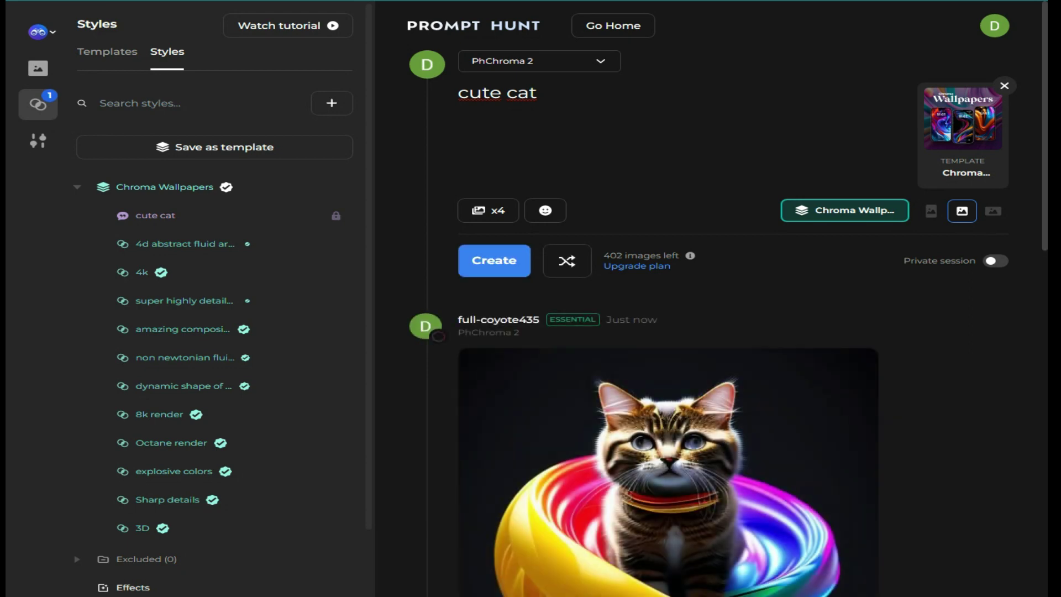
drag(1044, 58, 1046, 138)
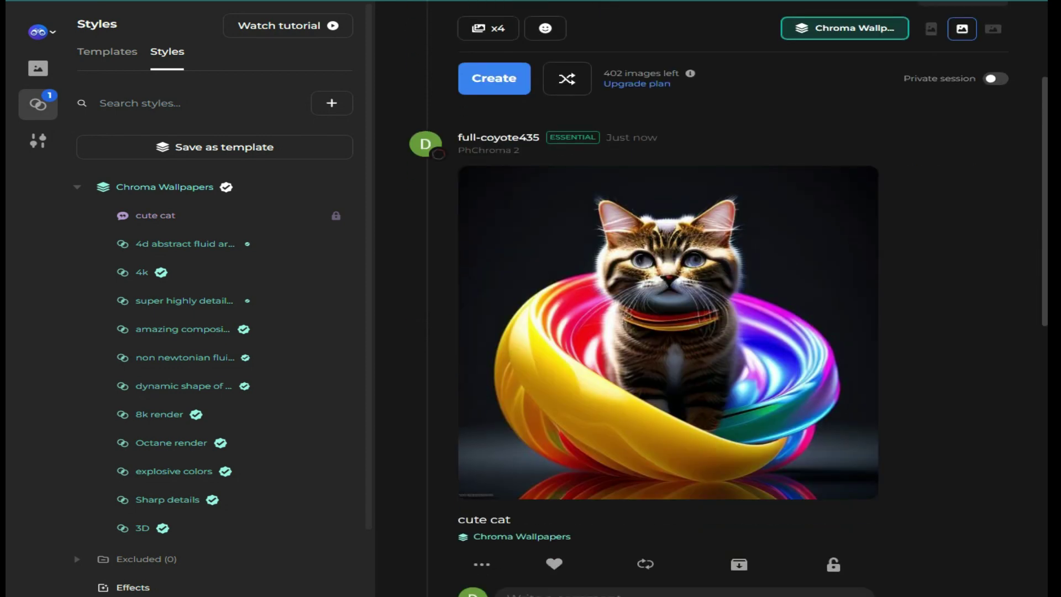
scroll(699, 88, up, 3)
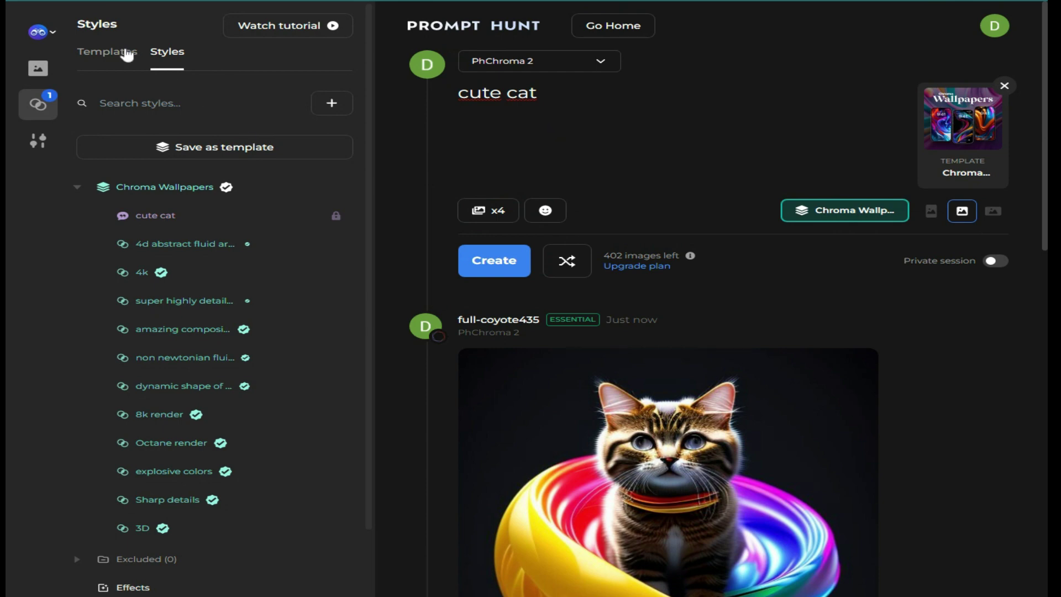
Replace the template with Chroma T-Shirt Designs, generate a "cute cat" image and view it
click(127, 54)
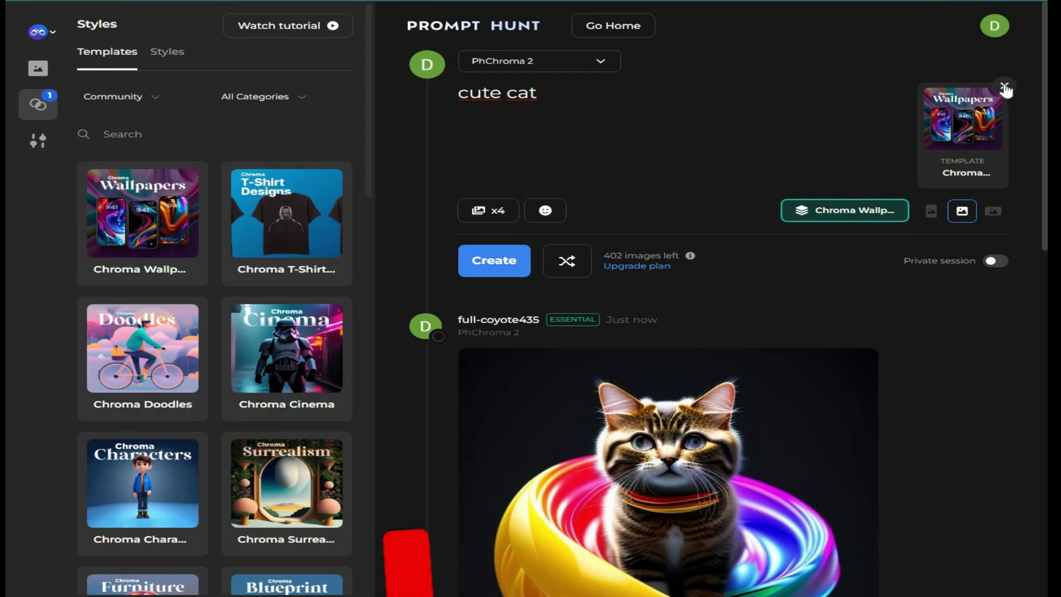
click(1004, 89)
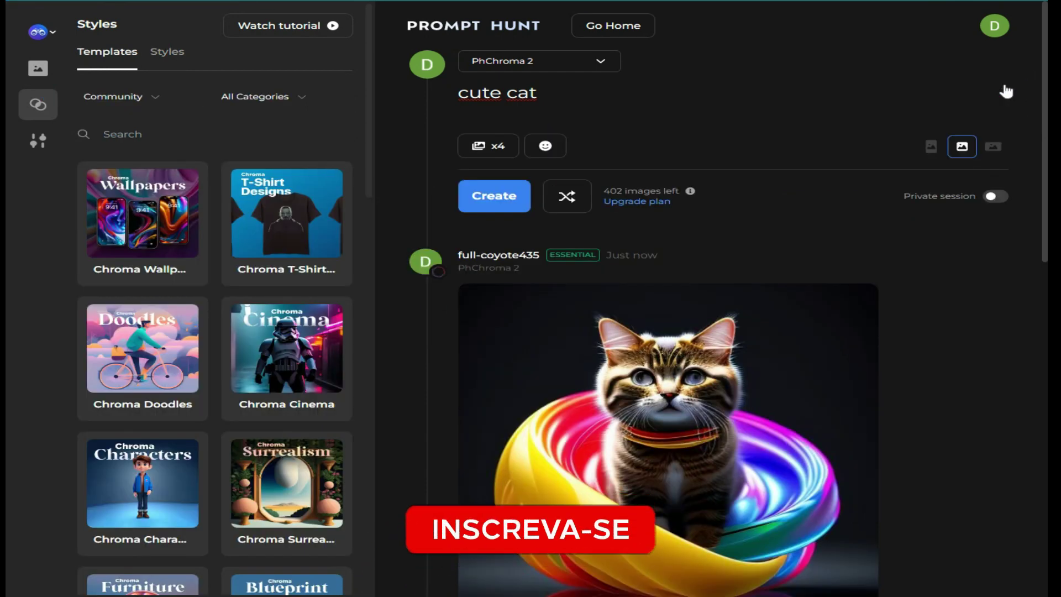
click(283, 223)
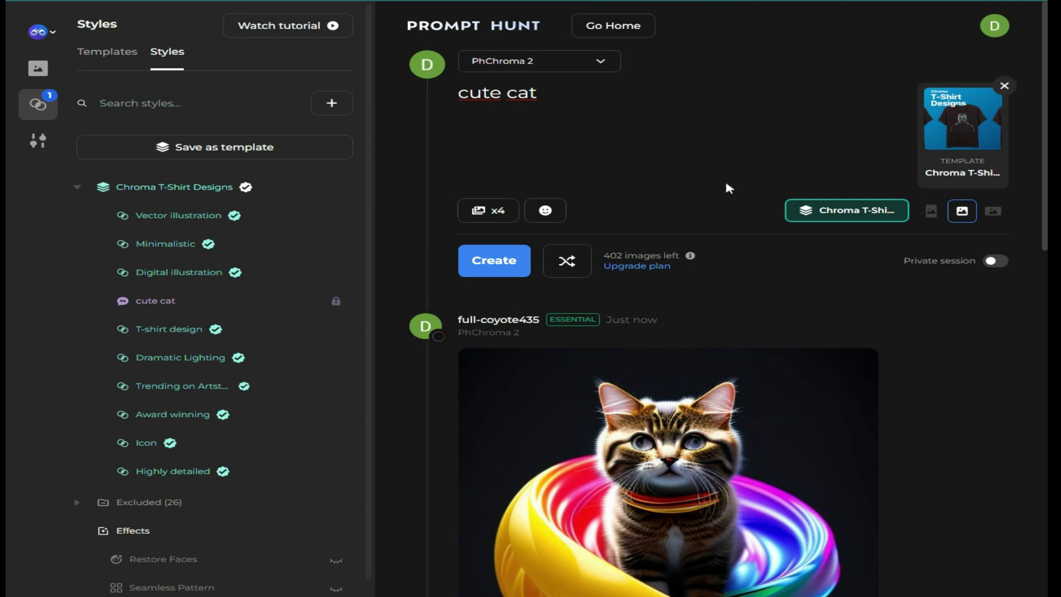
click(491, 266)
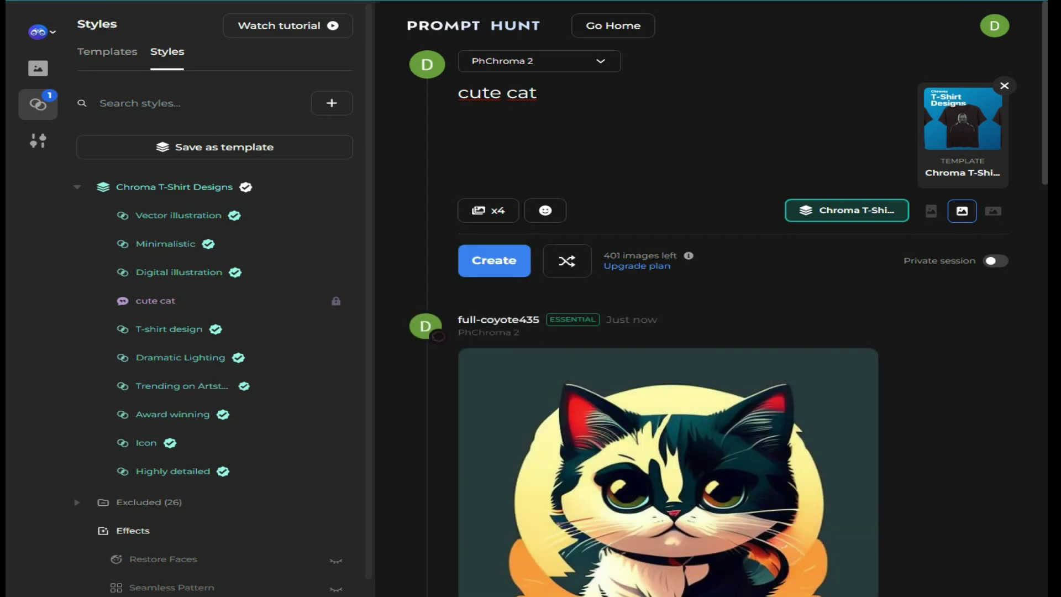
scroll(668, 298, down, 4)
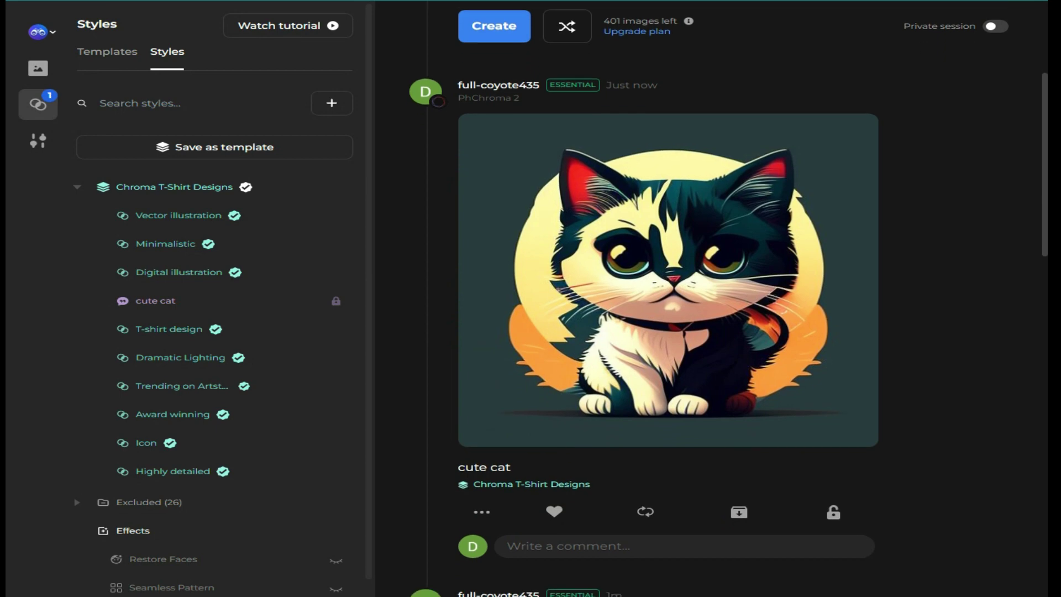
scroll(668, 298, up, 4)
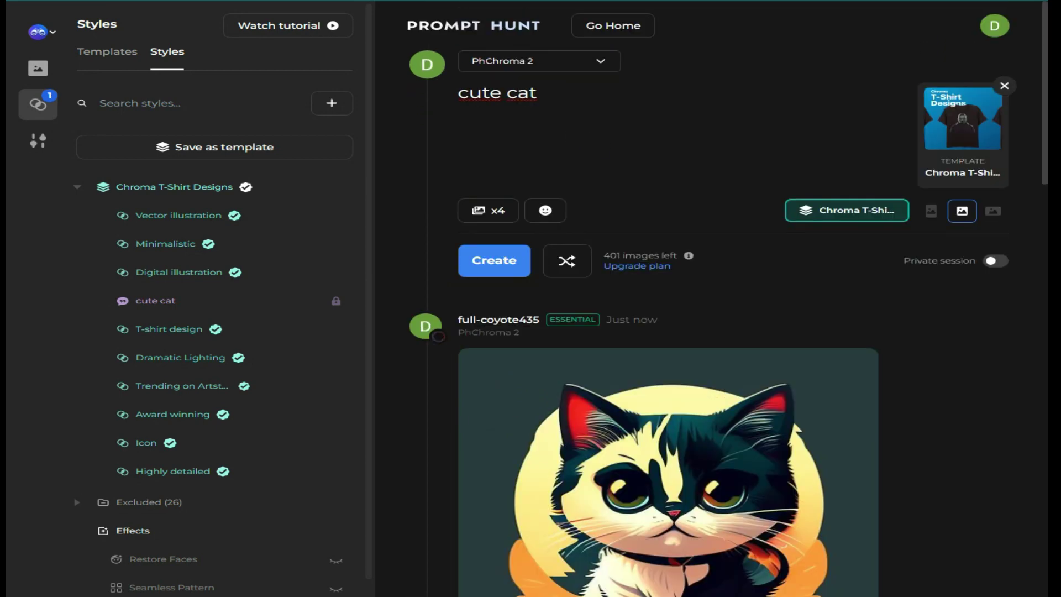
scroll(920, 139, down, 3)
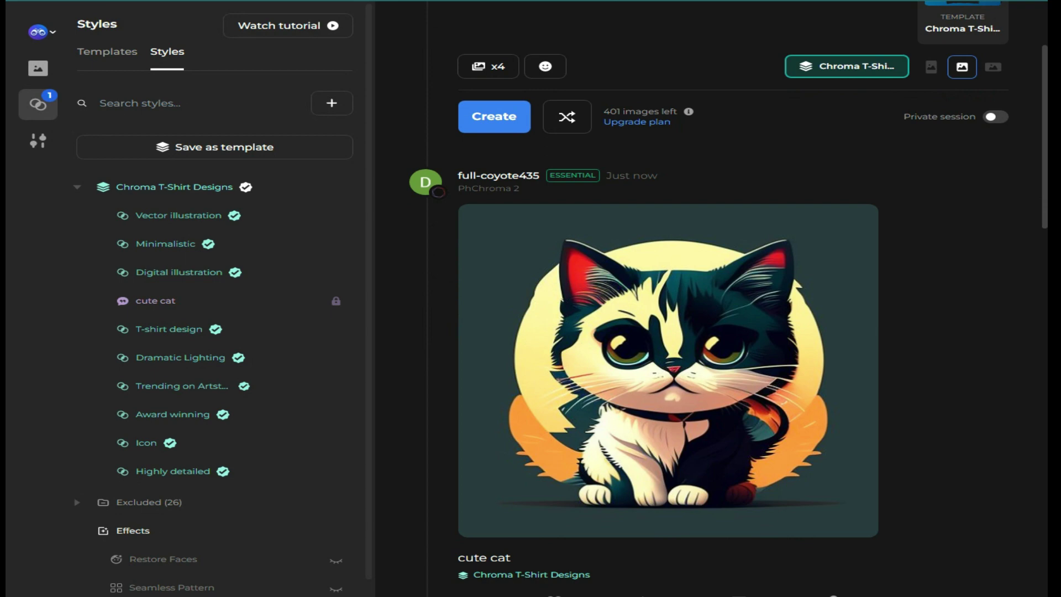
scroll(932, 144, up, 3)
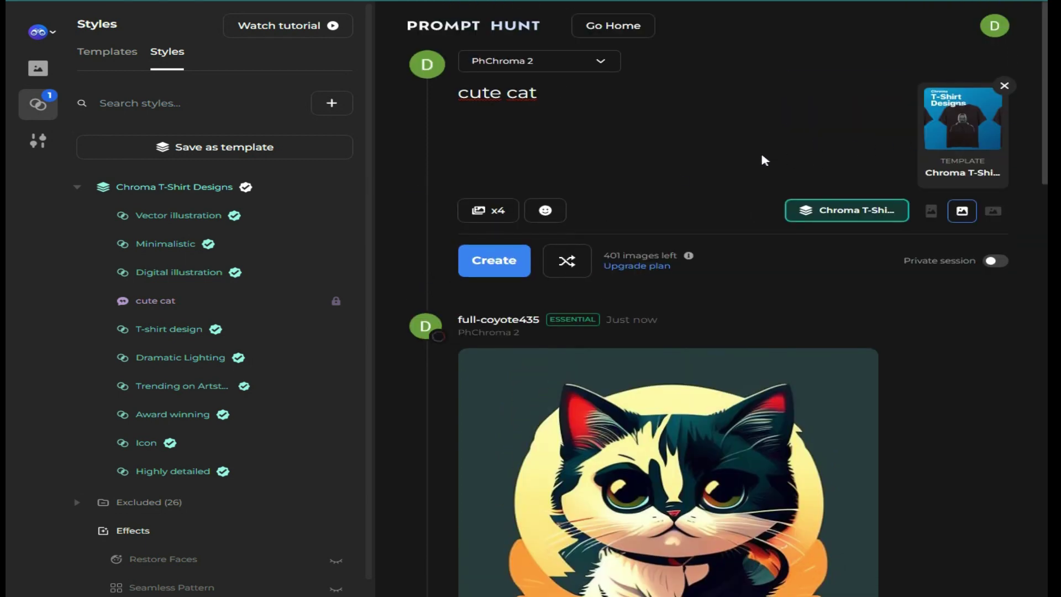
Generate another "cute cat" image with the same Chroma T-Shirt Designs template and view it
click(498, 270)
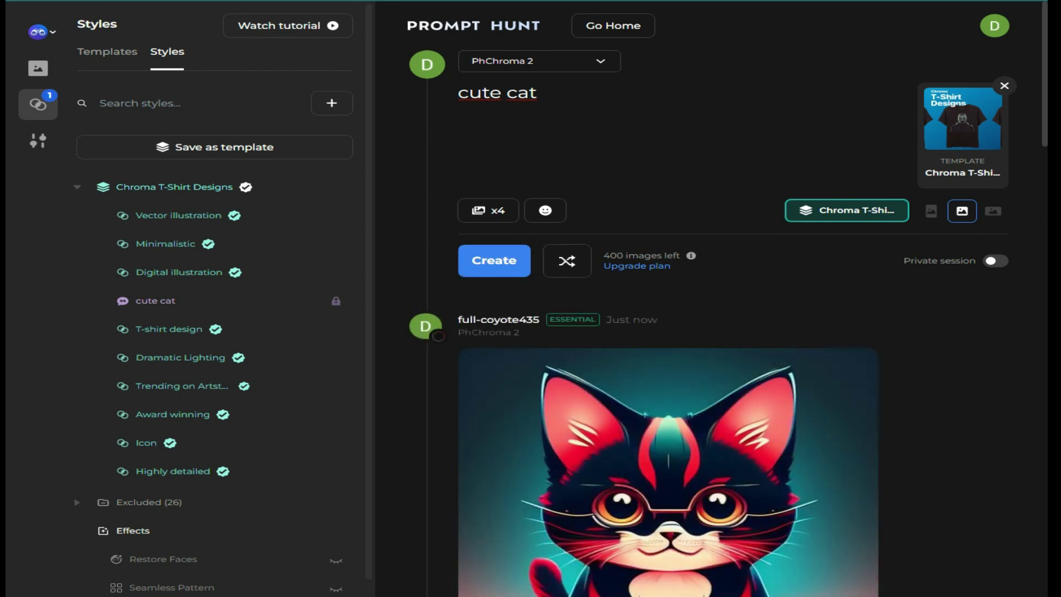
scroll(1016, 265, down, 1)
scroll(668, 331, down, 4)
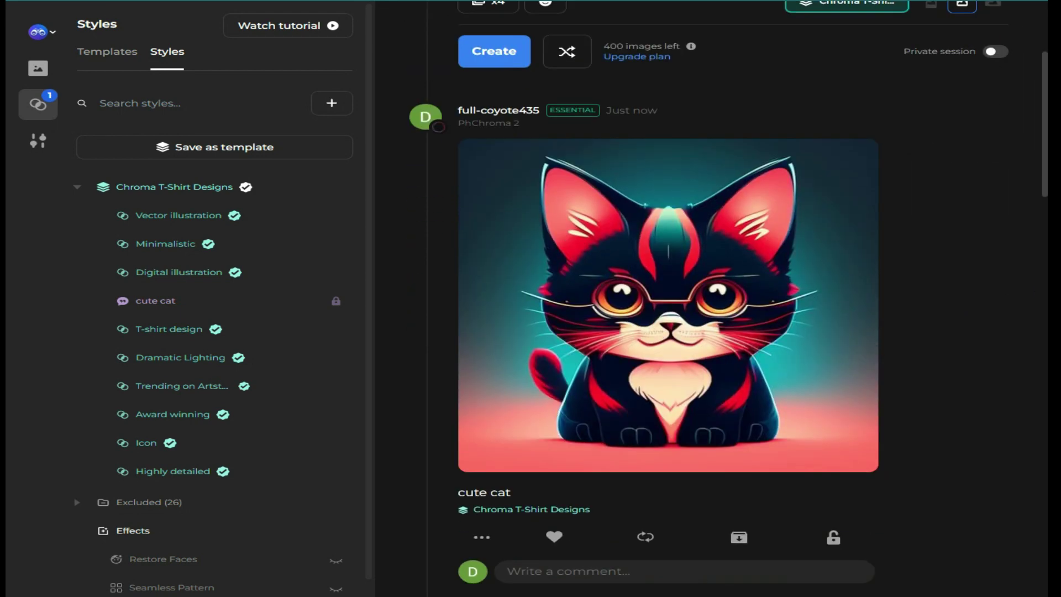
scroll(669, 331, up, 5)
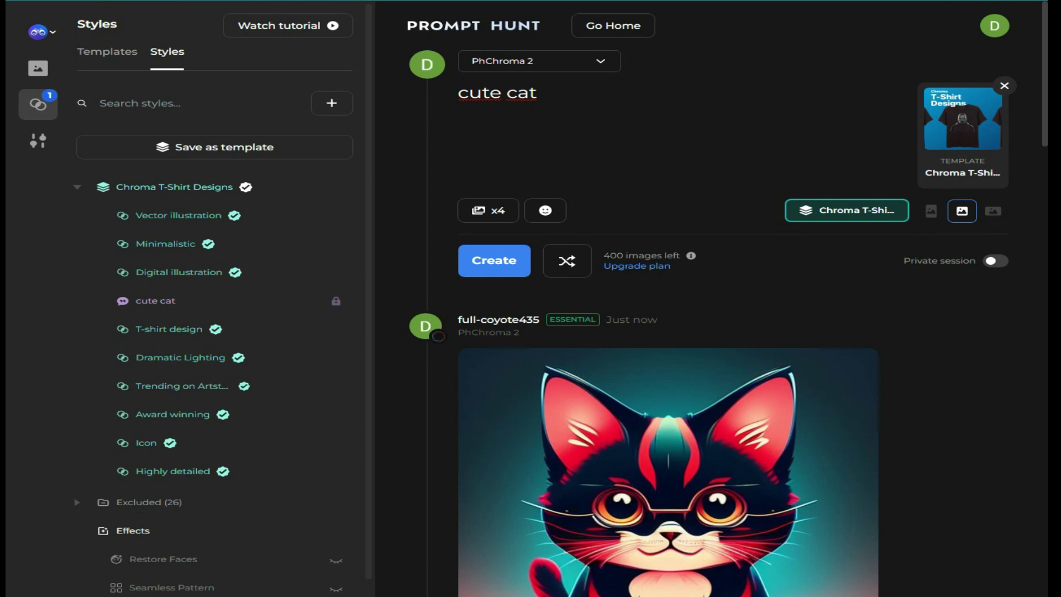
Replace the template with Chroma Characters, generate a "cute cat" image and view it
click(1004, 86)
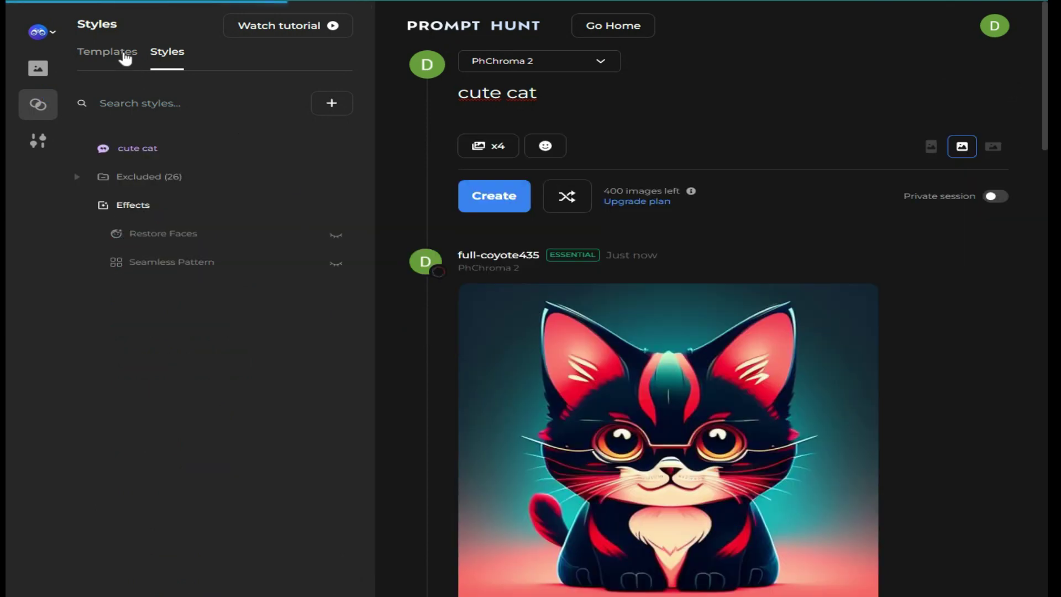
click(125, 56)
drag(370, 113, 371, 199)
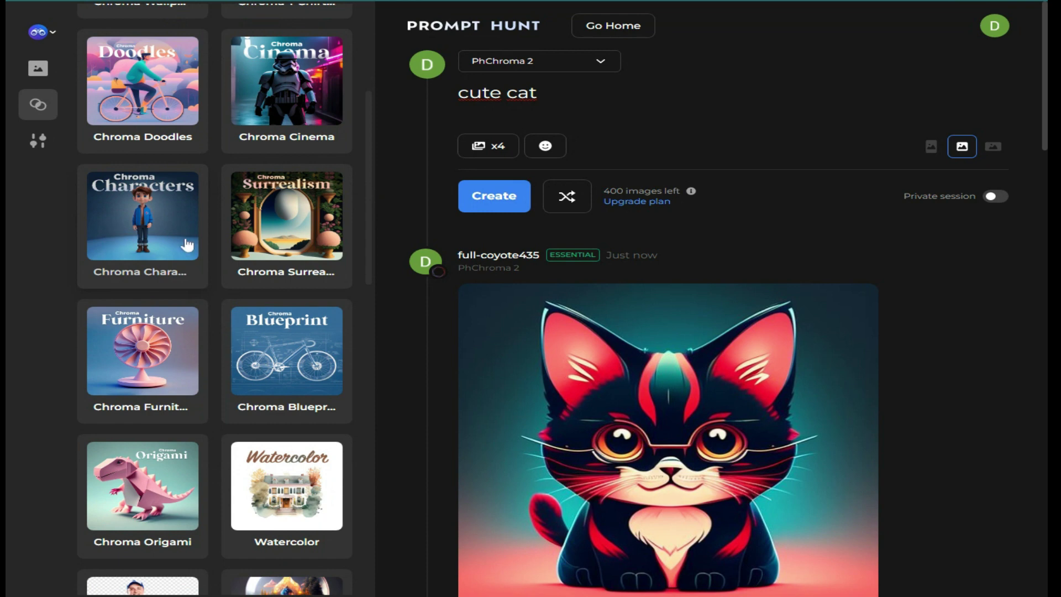
click(146, 227)
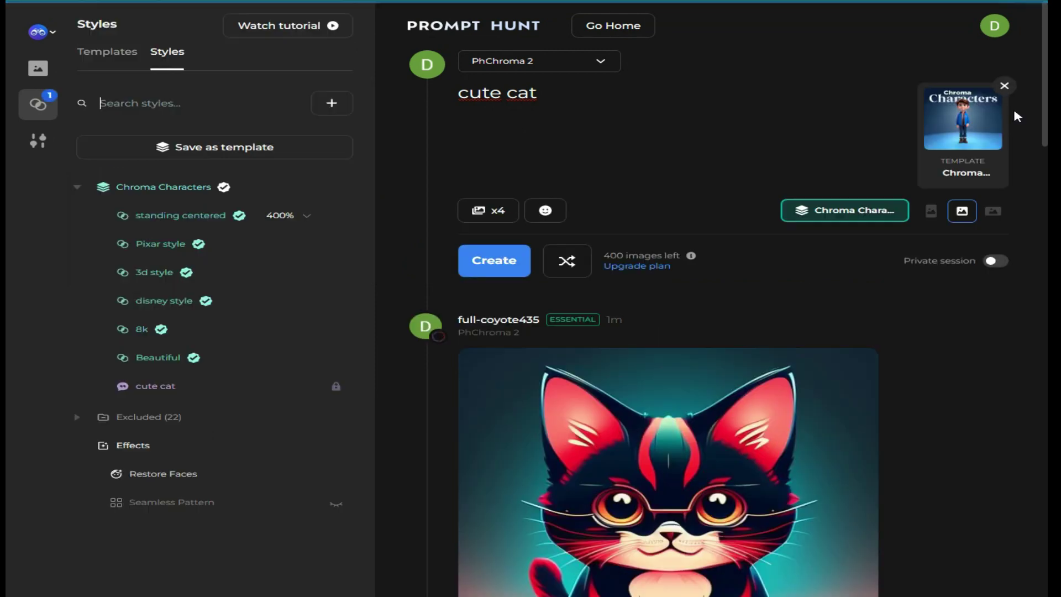
click(511, 264)
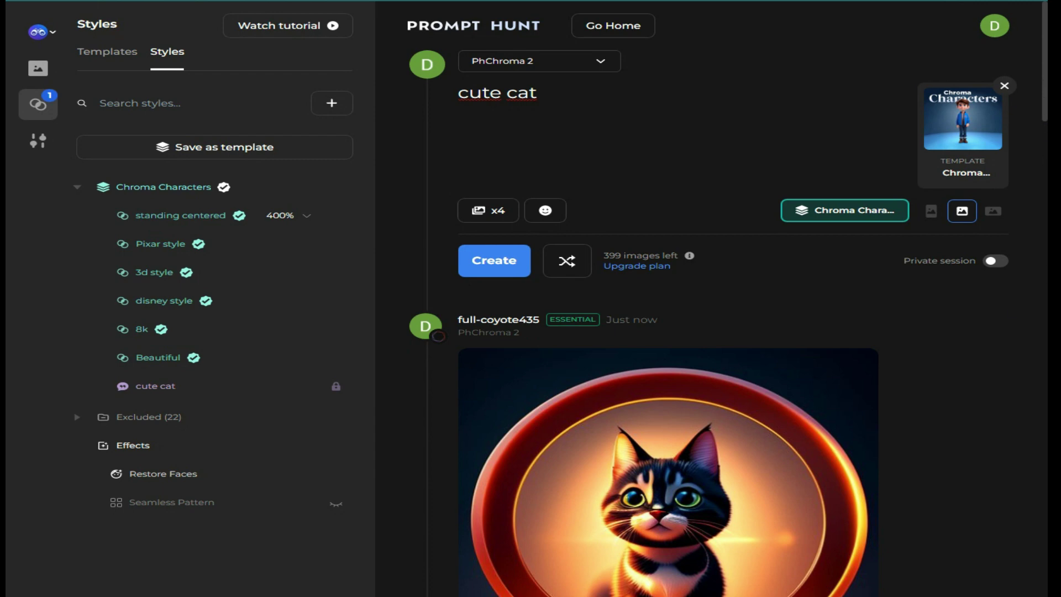
scroll(727, 298, down, 5)
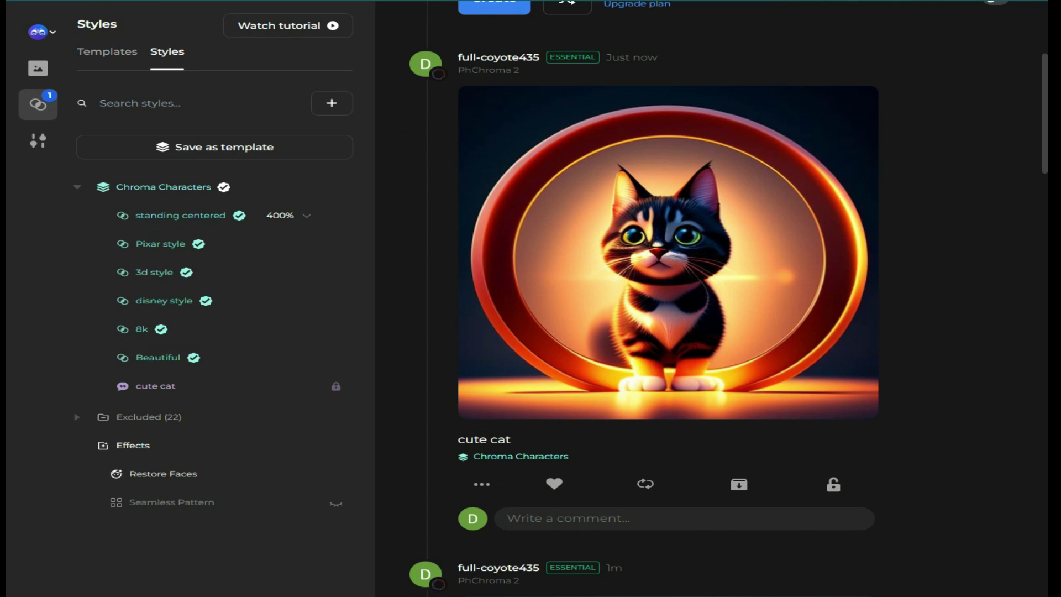
scroll(726, 298, up, 5)
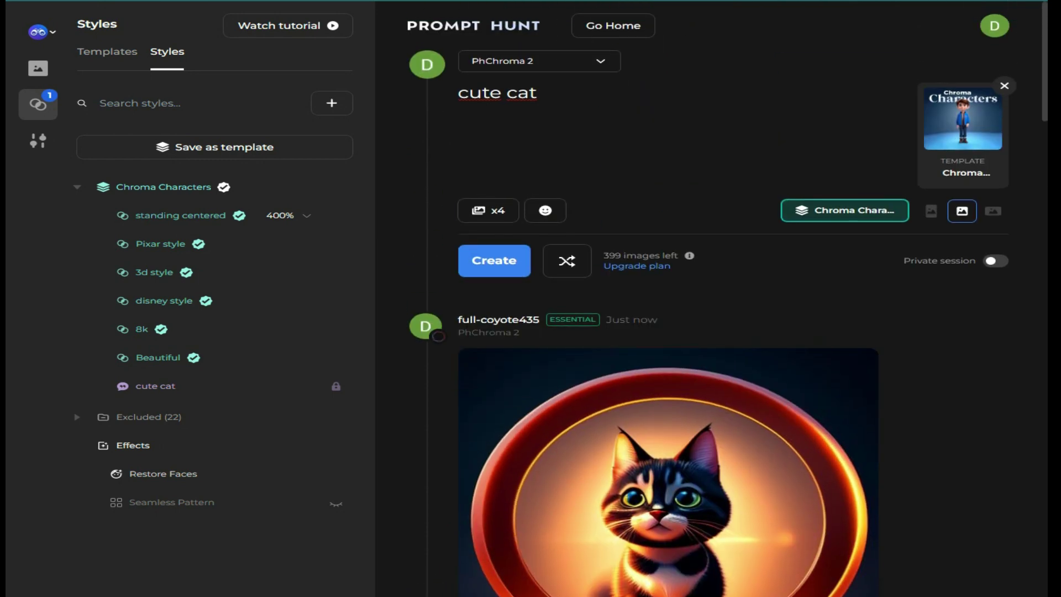
Browse the template list and remove the Chroma Characters template from the prompt
click(114, 55)
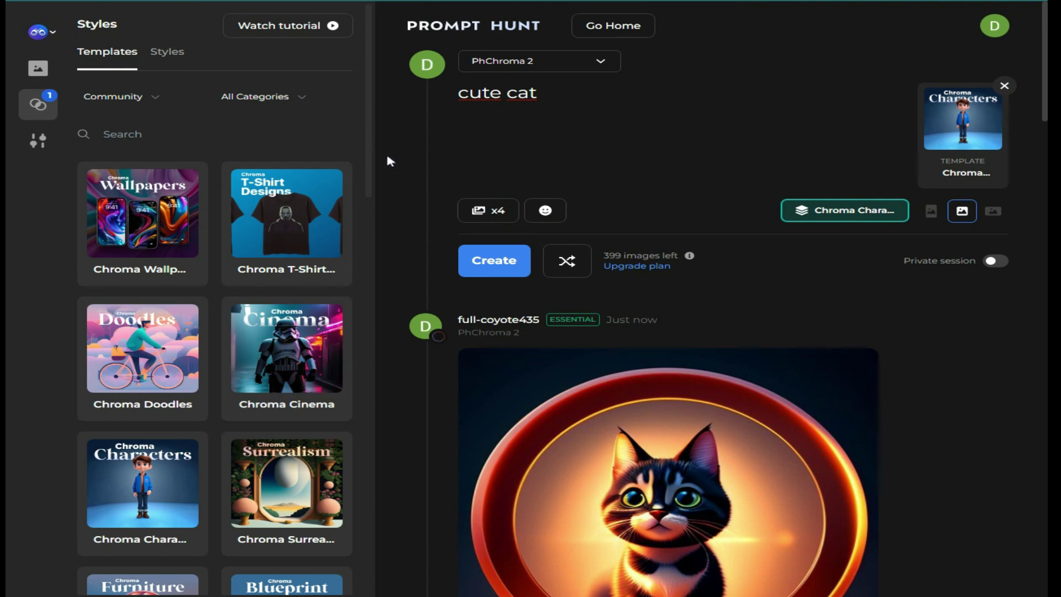
scroll(372, 149, down, 1)
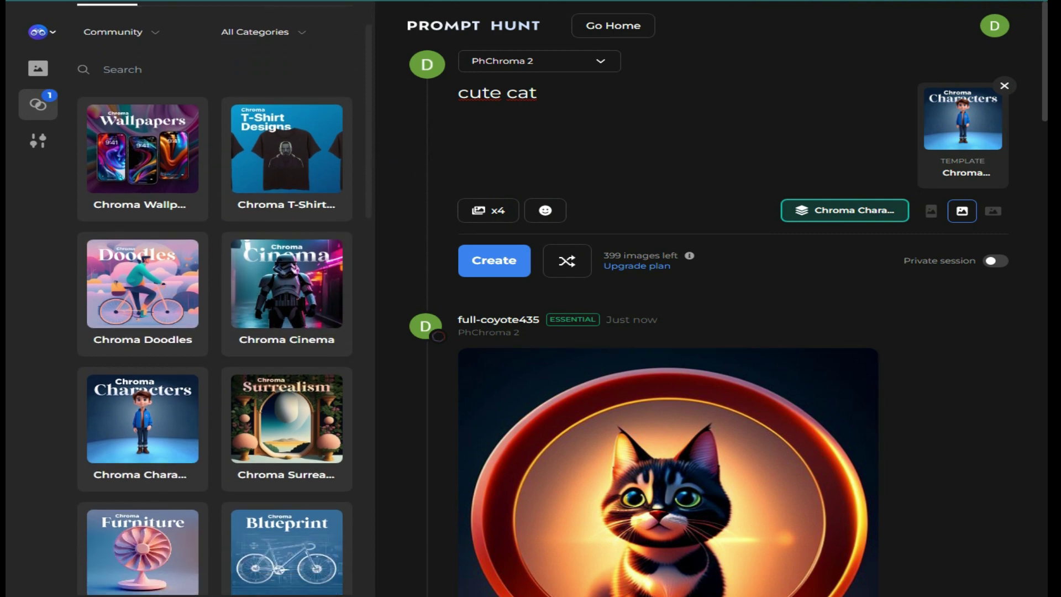
scroll(372, 166, up, 1)
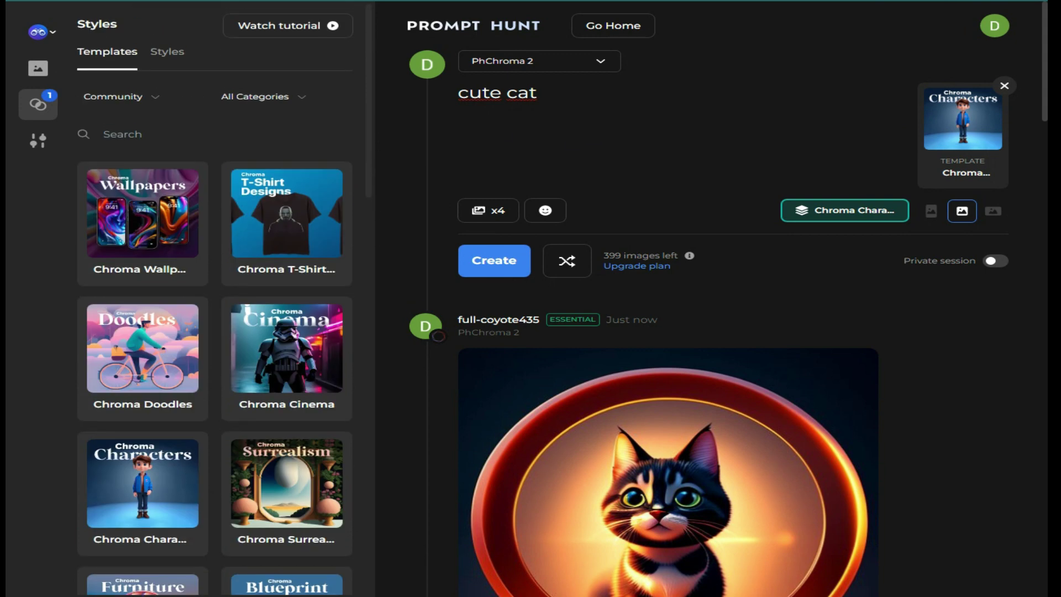
click(1004, 86)
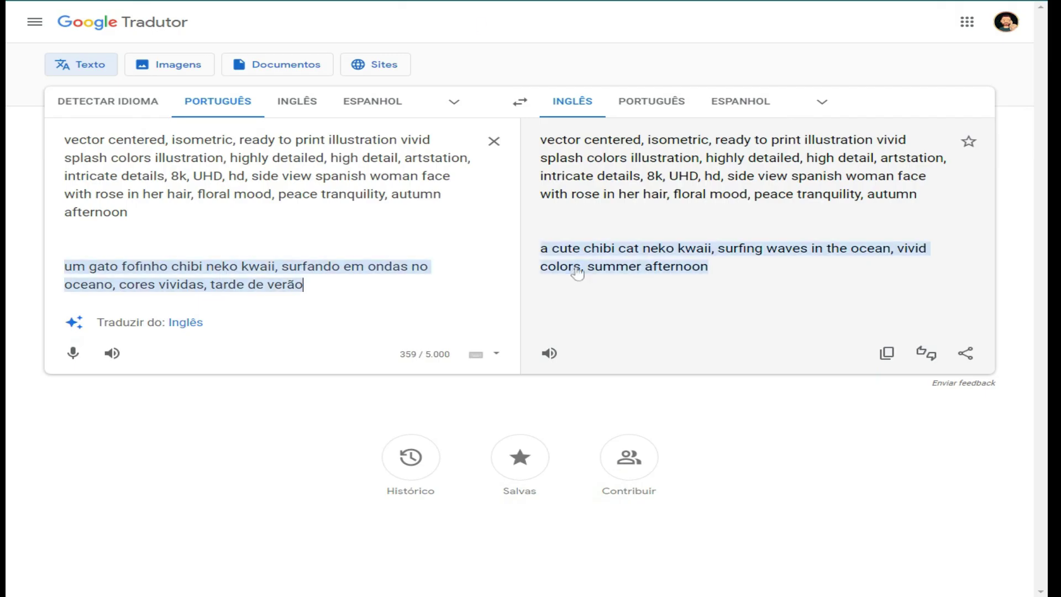
Switch to Google Translate and copy the English prompt "a cute chibi cat neko kwaii, surfing waves in the ocean, vivid colors, summer afternoon"
drag(539, 253, 697, 264)
key(ctrl+c)
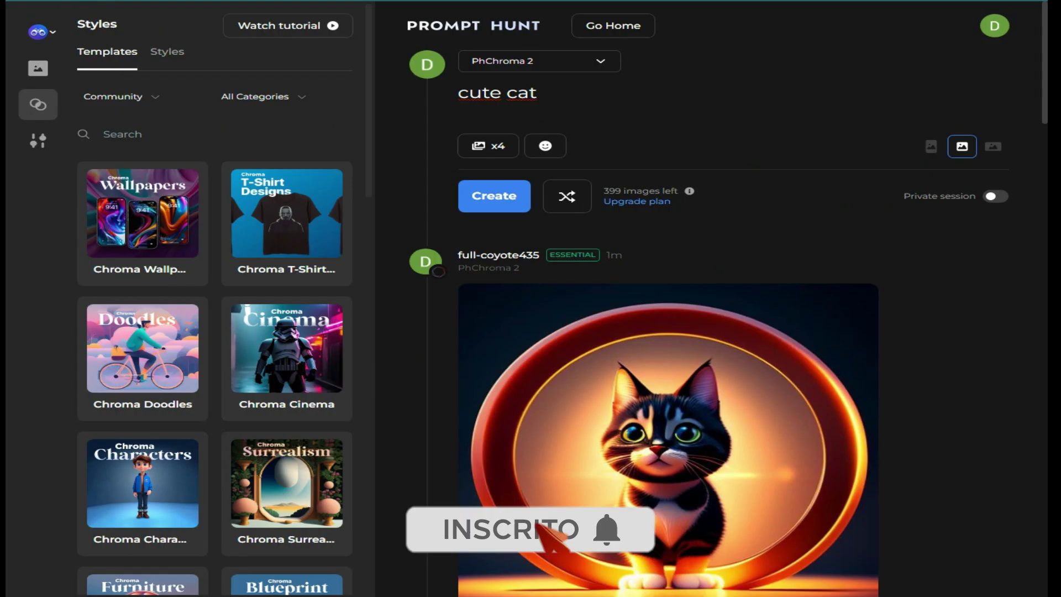
In Prompt Hunt, replace the prompt with "a cute chibi cat neko kwaii, surfing waves in the ocean, vivid colors, summer afternoon"
drag(539, 94, 445, 95)
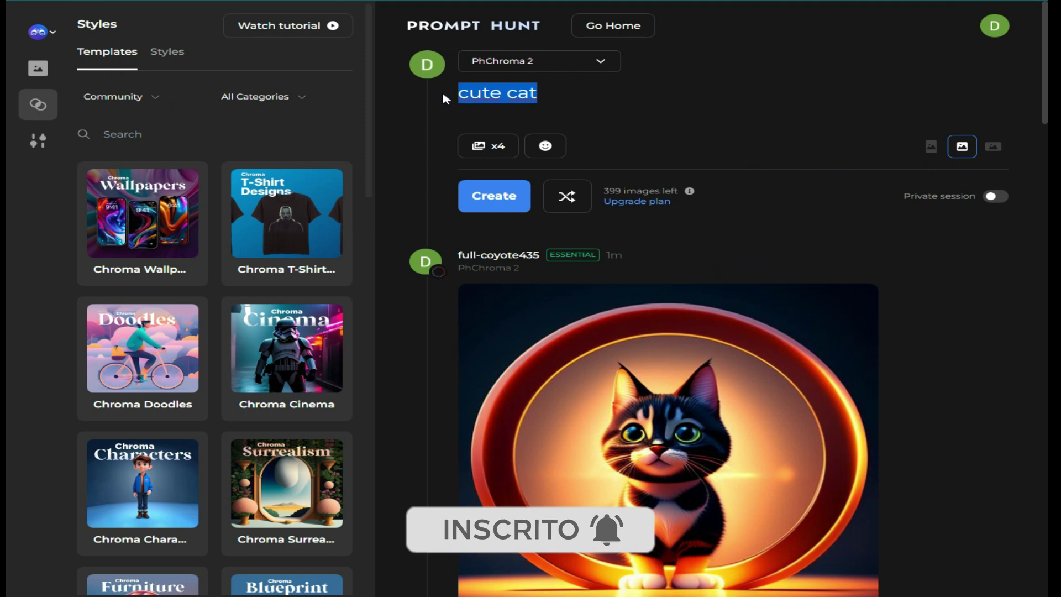
key(BackSpace)
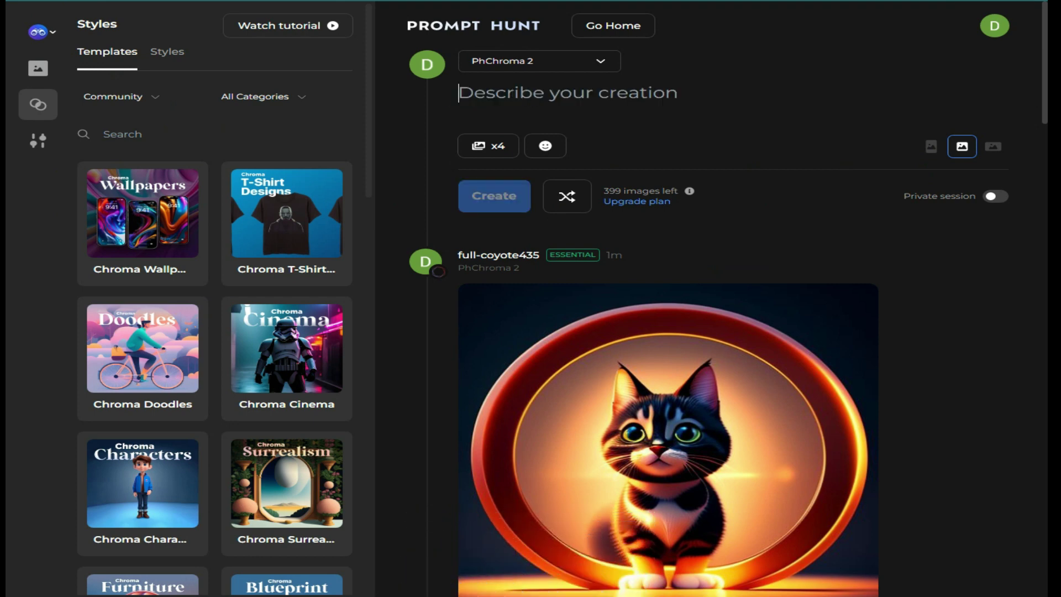
key(ctrl+v)
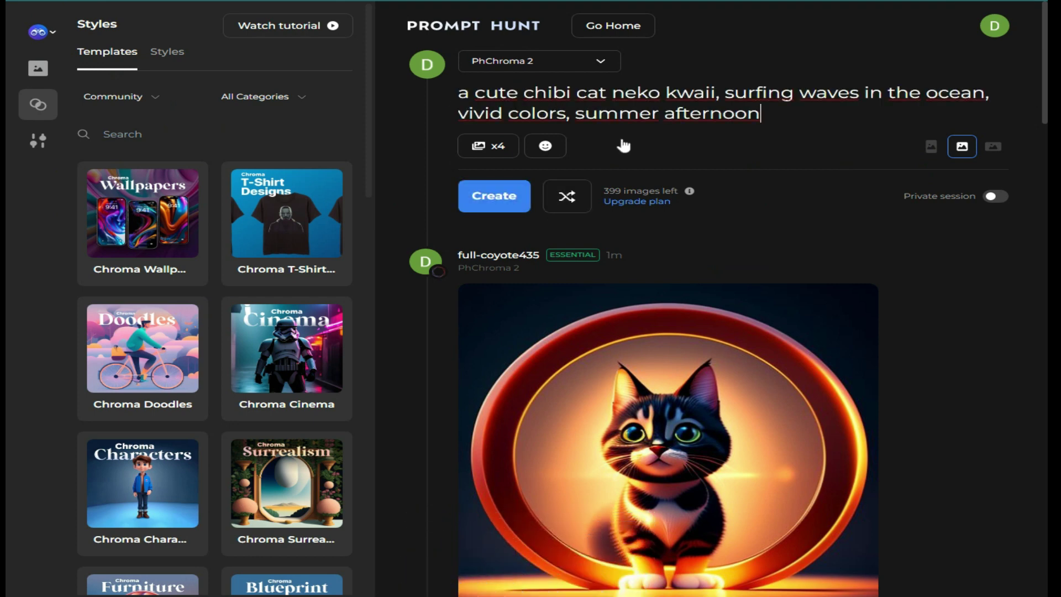
Apply the Chroma T-Shirt Designs template, generate the surfing cat image and view it
click(290, 220)
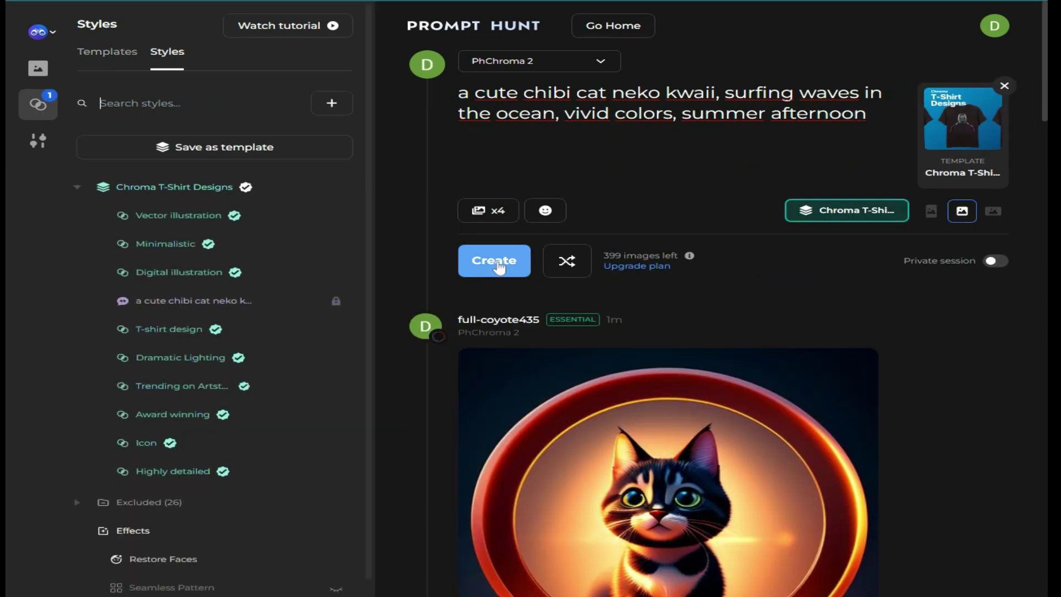
click(494, 261)
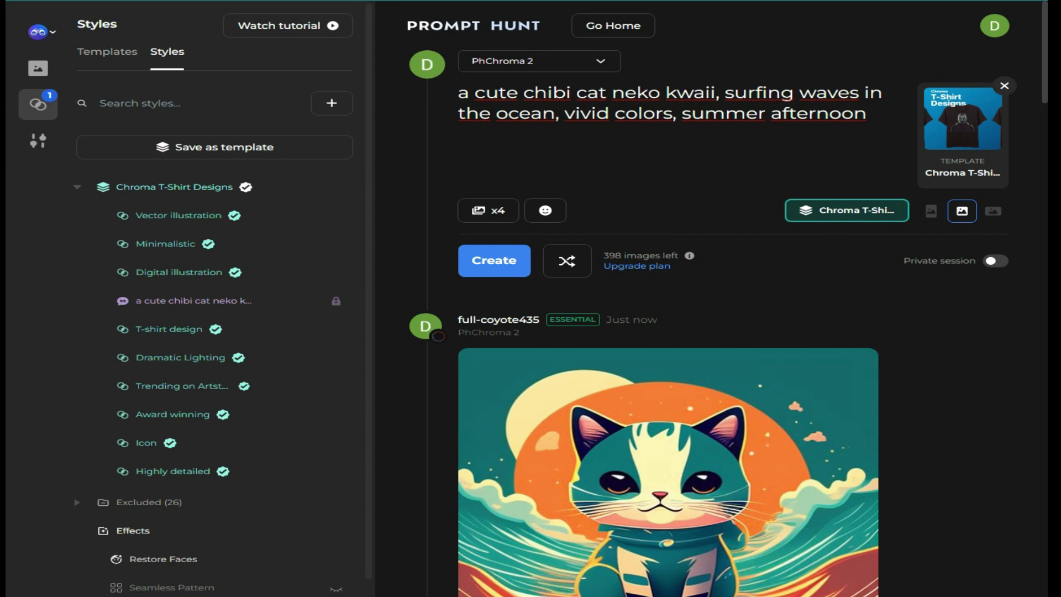
scroll(668, 332, down, 3)
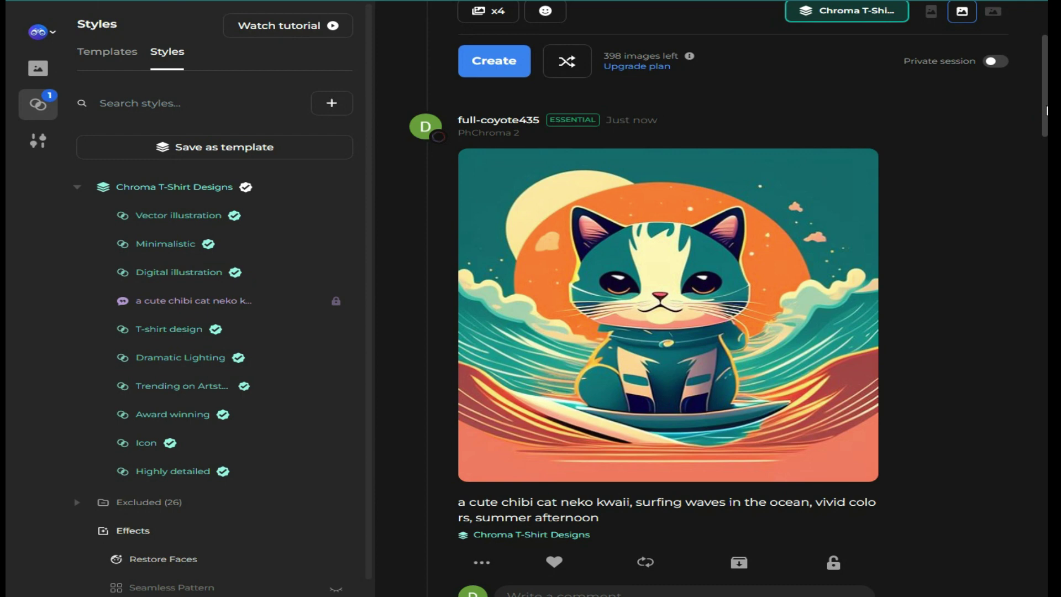
scroll(1046, 110, up, 4)
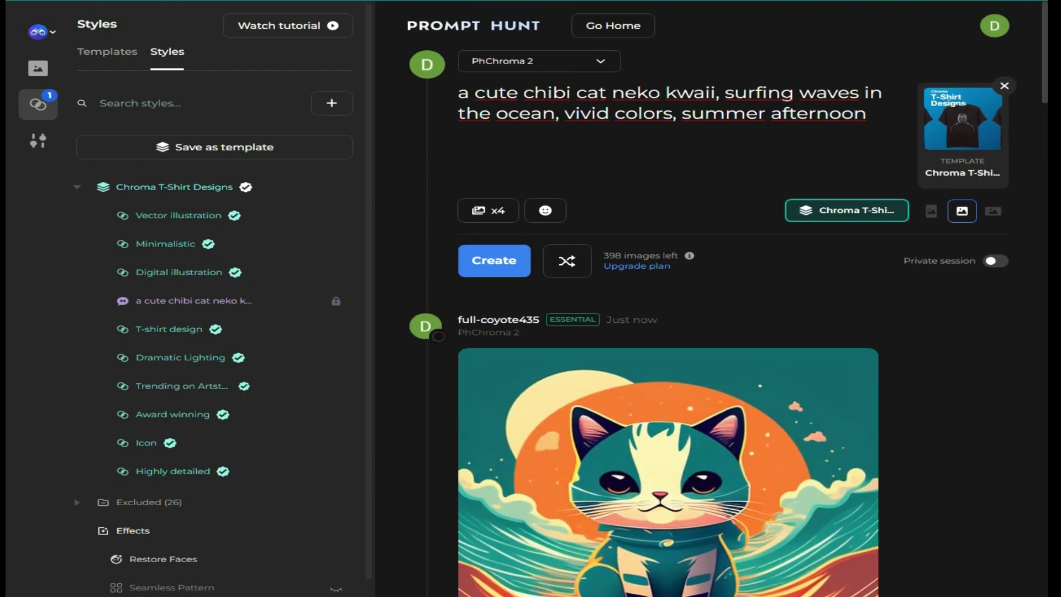
Remove the Chroma T-Shirt Designs template from the prompt and clear the surfing cat description
click(109, 53)
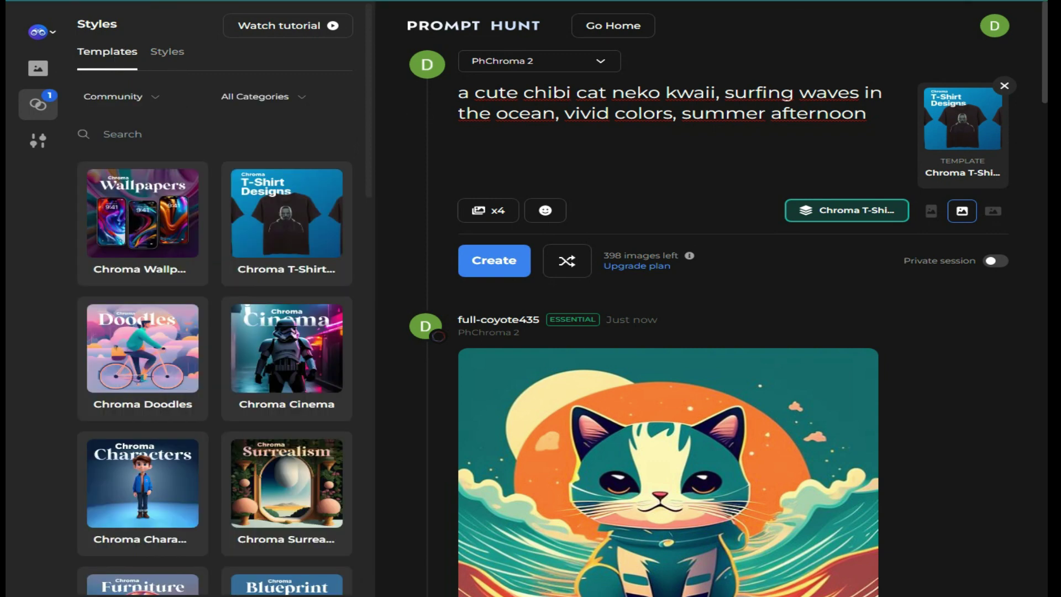
click(1008, 87)
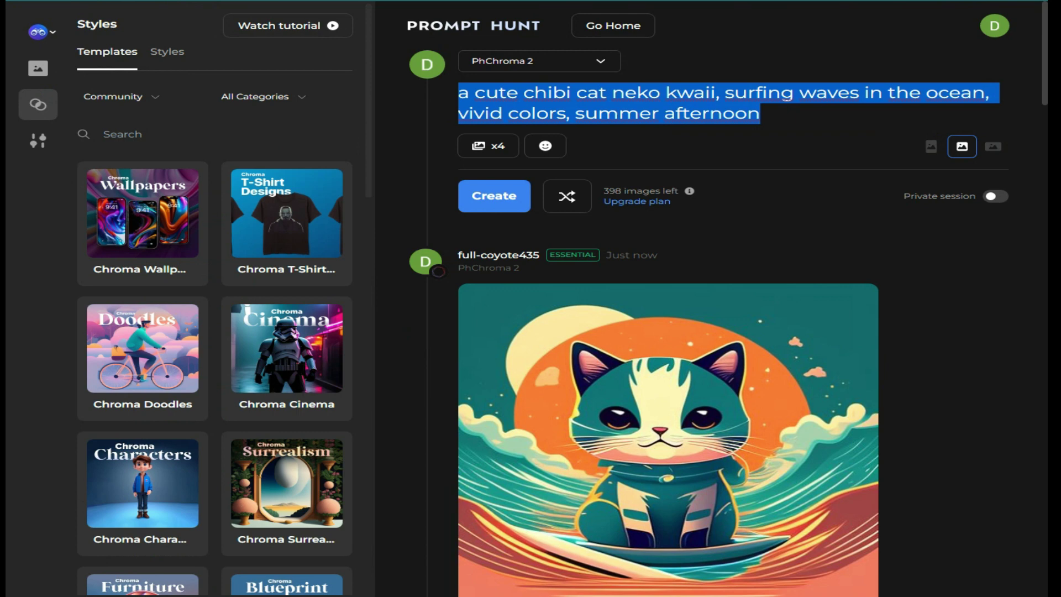
click(760, 113)
drag(458, 92, 760, 113)
key(BackSpace)
Switch to Google Translate and copy the translated prompt starting "vector centered, isometric, ready to print illustration" and ending "autumn"
key(alt+Tab)
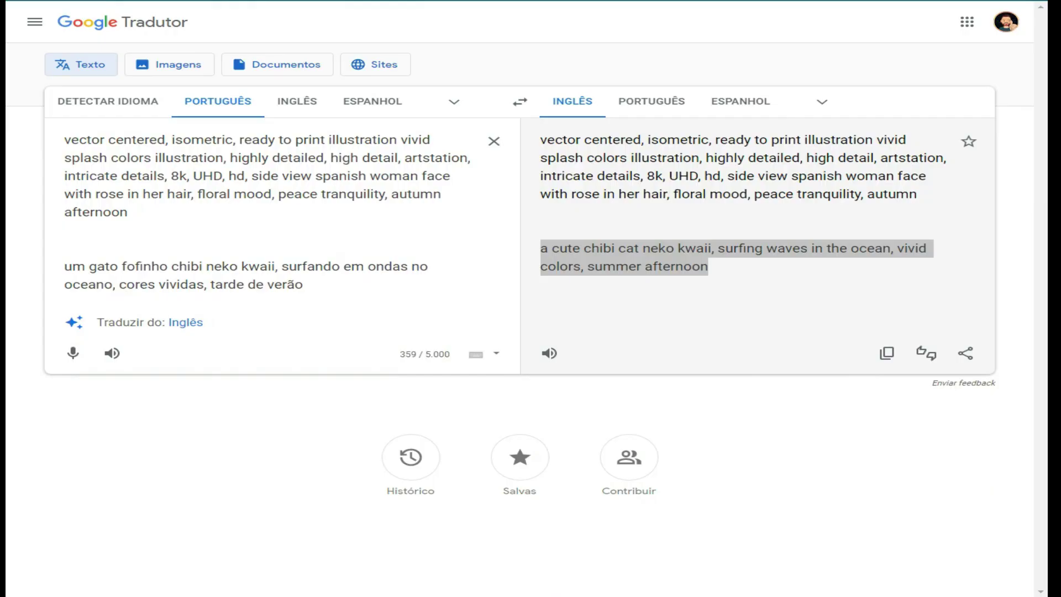
click(489, 214)
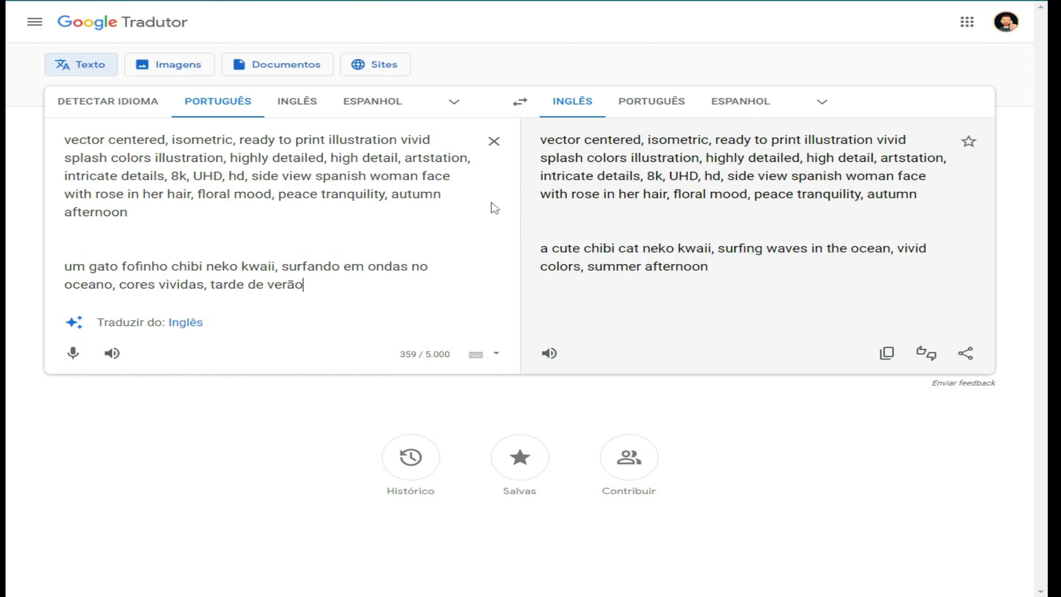
drag(540, 141, 917, 205)
key(ctrl+c)
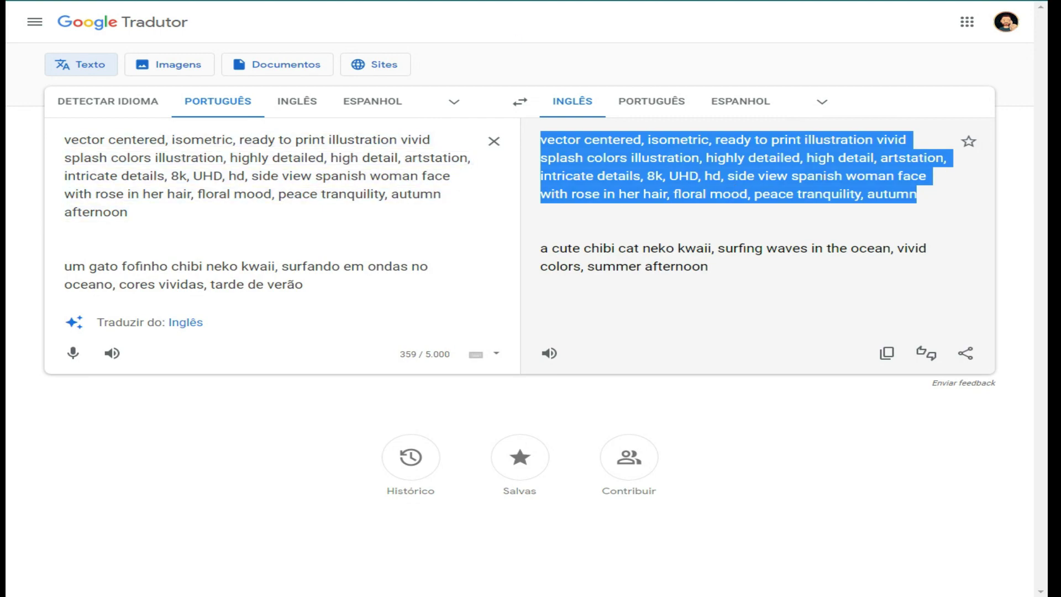
Switch to Prompt Hunt and paste the copied Spanish woman illustration prompt as the image description
key(ctrl+Tab)
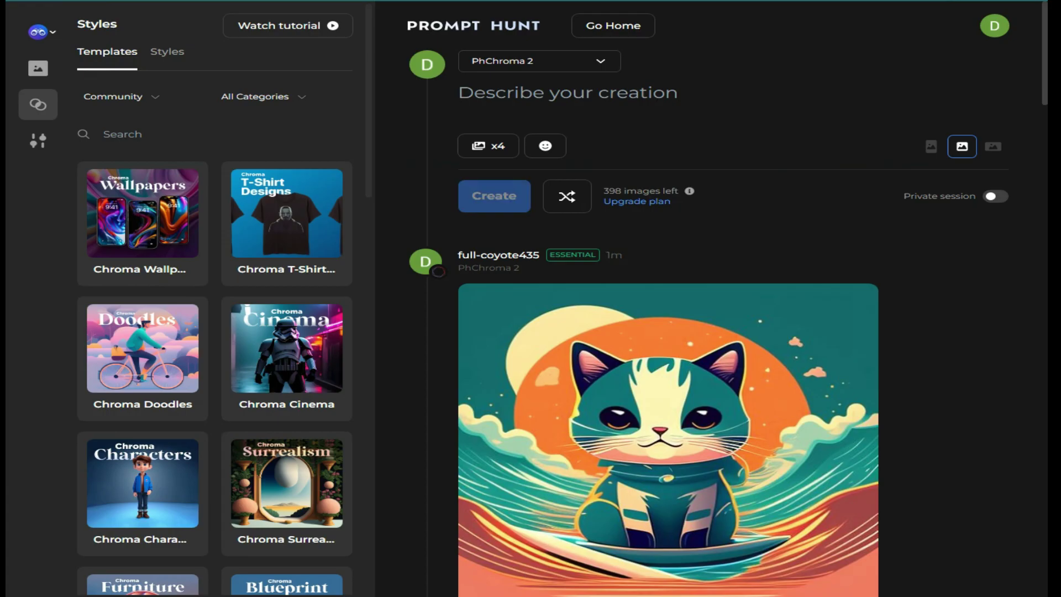
key(ctrl+v)
key(ctrl+Tab)
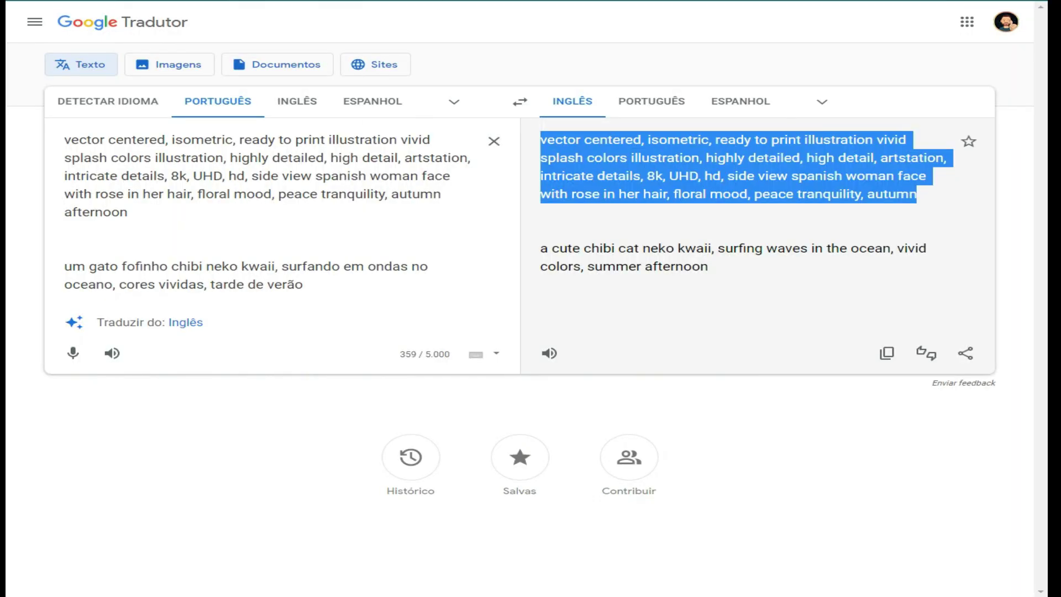
click(185, 322)
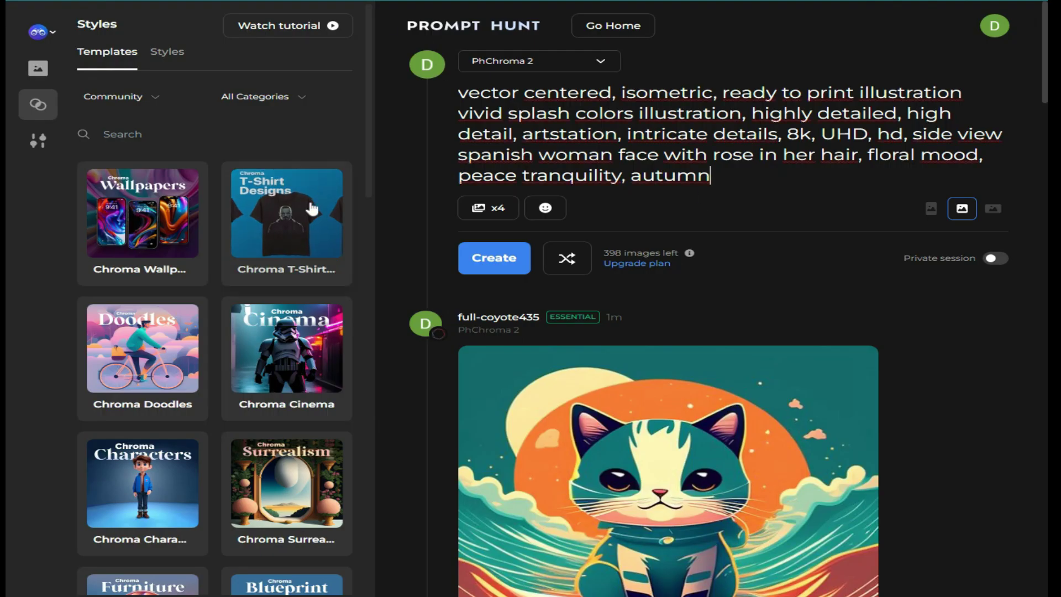
Apply the Chroma T-Shirt Designs template to the Spanish woman prompt, generate the image and view it
click(286, 216)
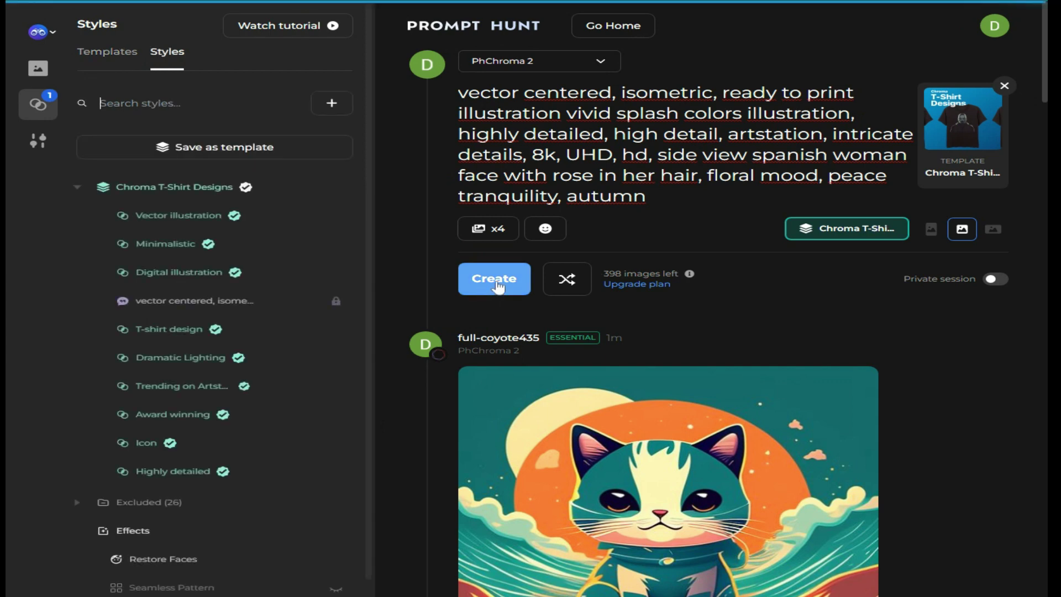
click(497, 283)
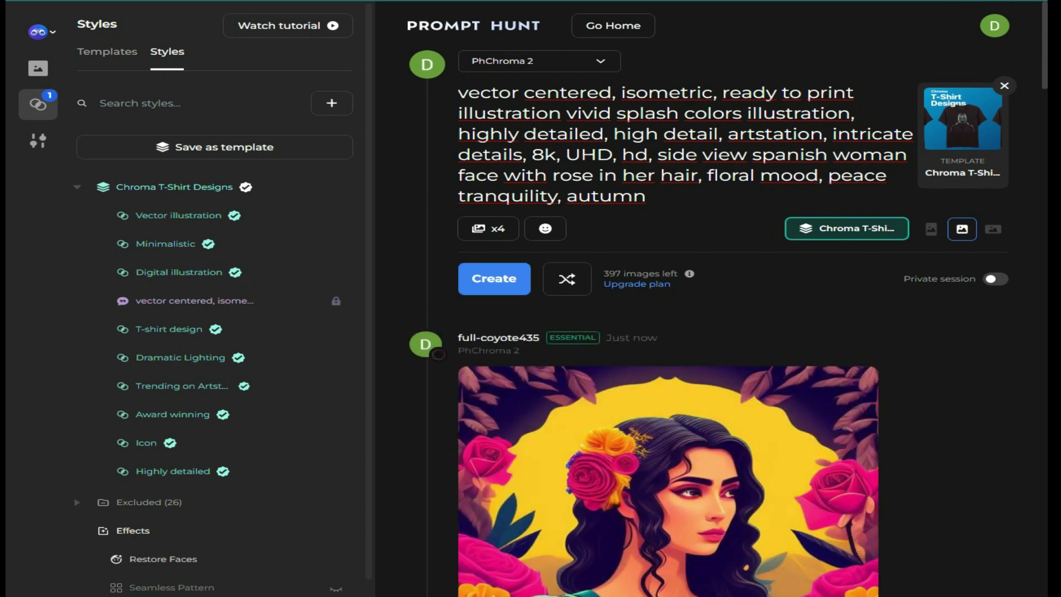
scroll(918, 330, down, 5)
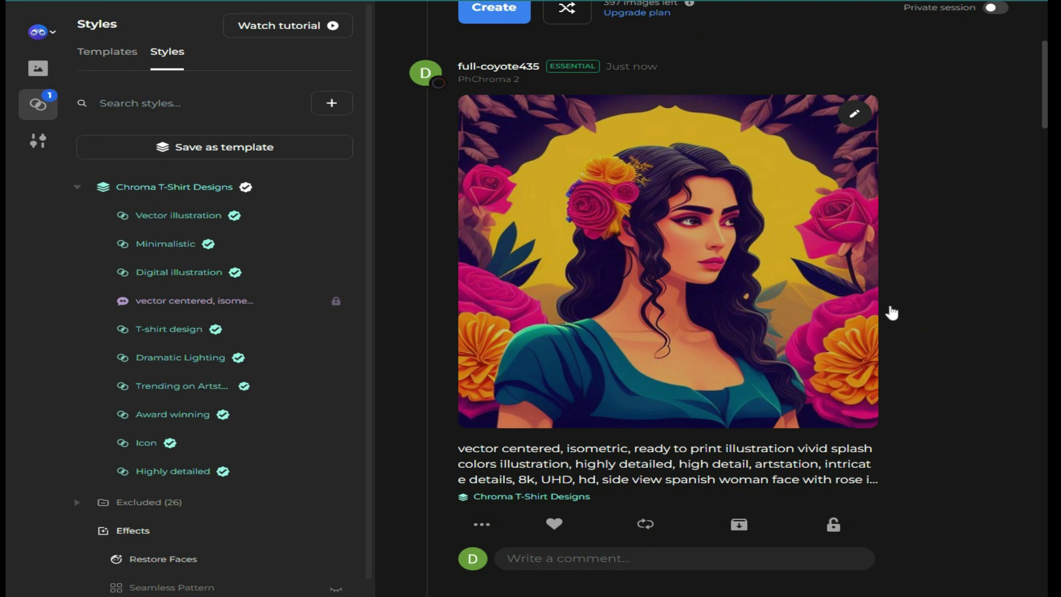
Remove the template and generate the Spanish woman image from the prompt alone, skipping the subject selection
scroll(1013, 91, up, 5)
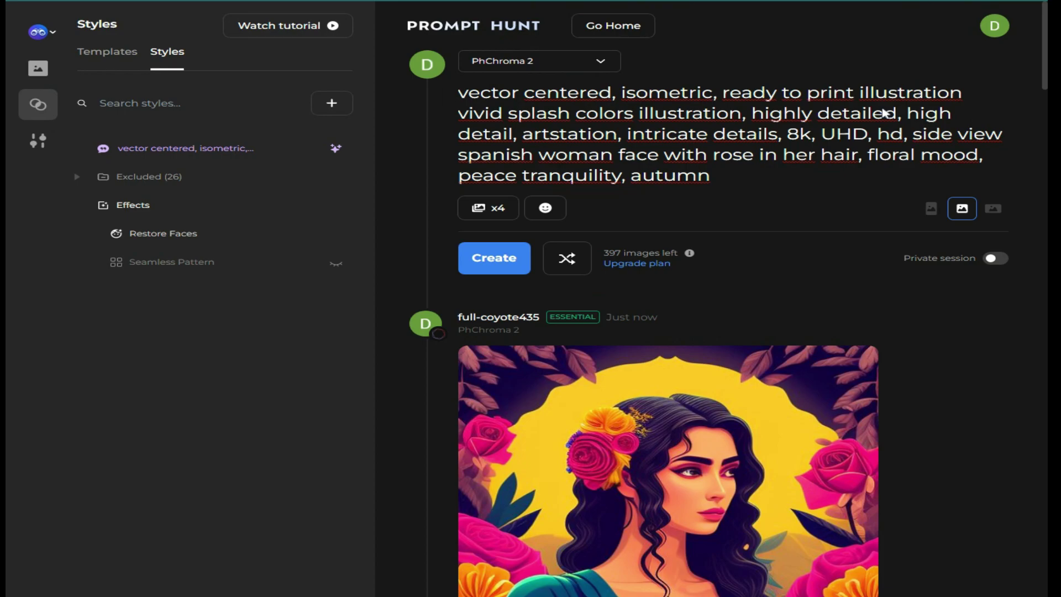
click(497, 262)
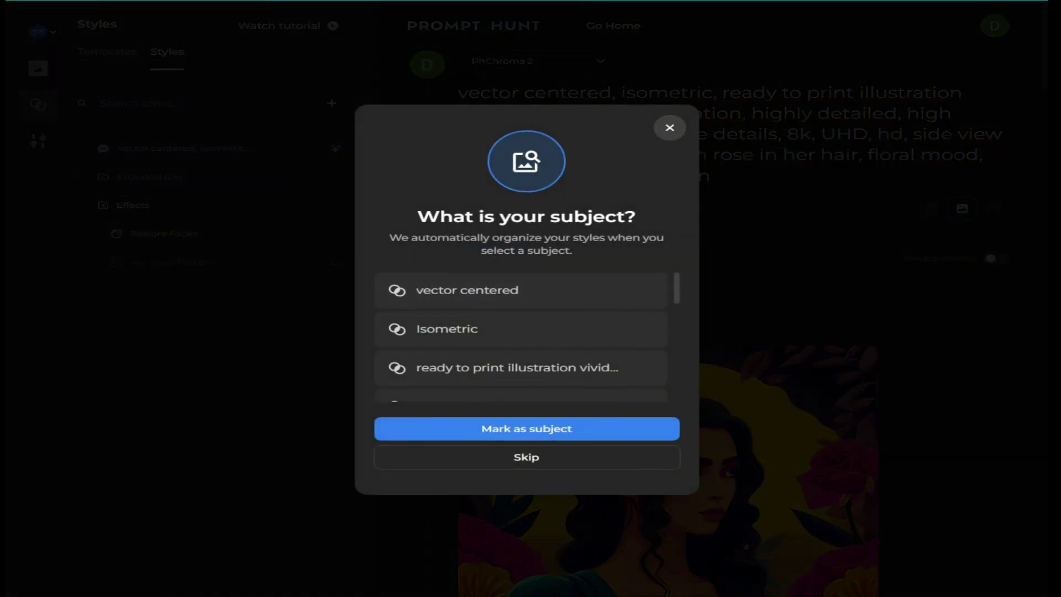
click(529, 458)
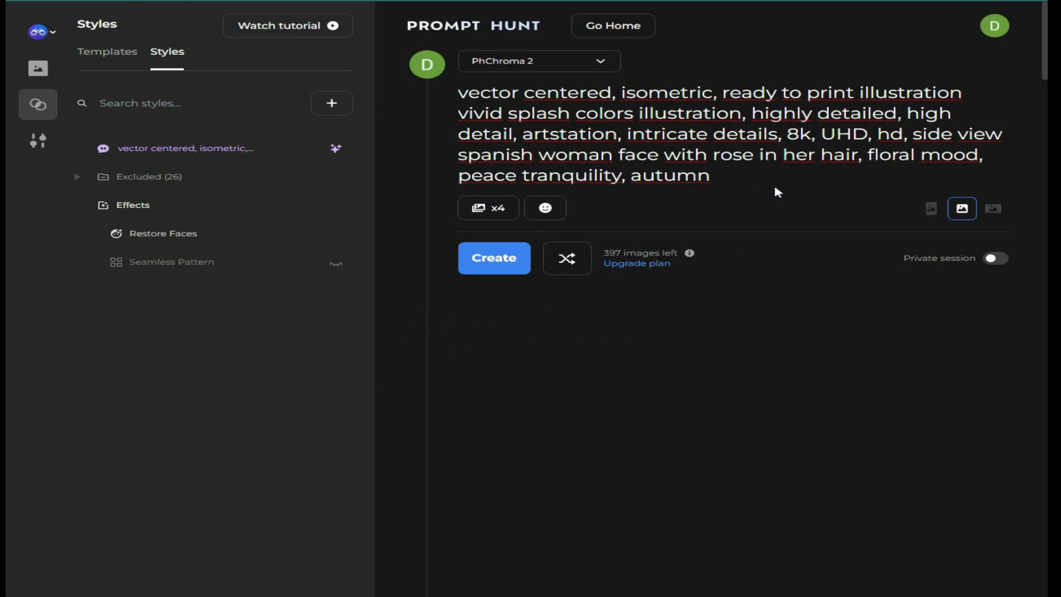
mouse_move(1046, 27)
mouse_down()
mouse_move(1046, 88)
mouse_move(1046, 16)
mouse_up()
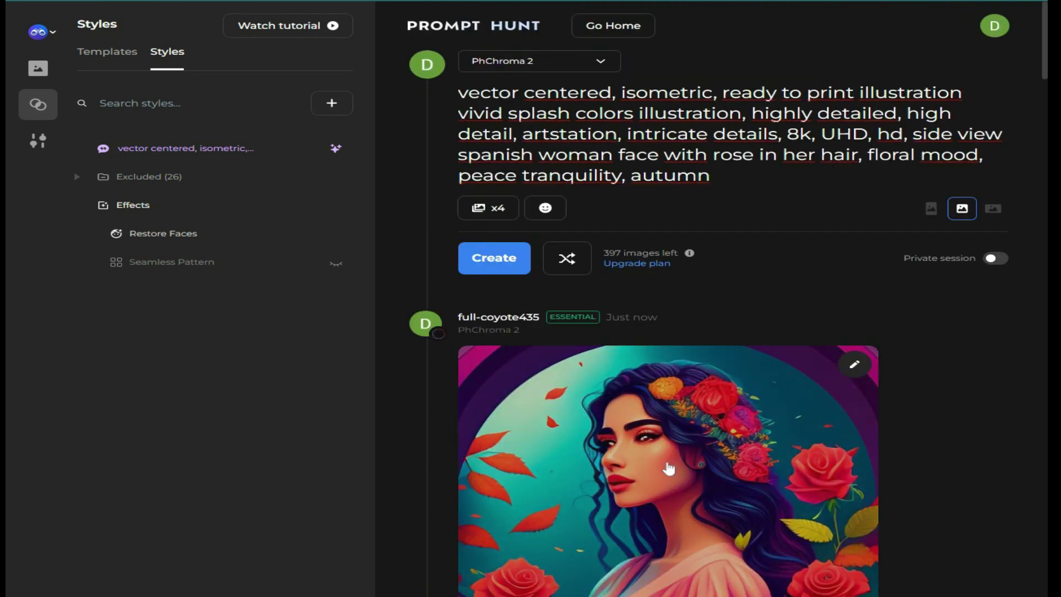
Choose the SUN OF A BEACH template from the community templates and generate the Spanish woman image with it
click(111, 58)
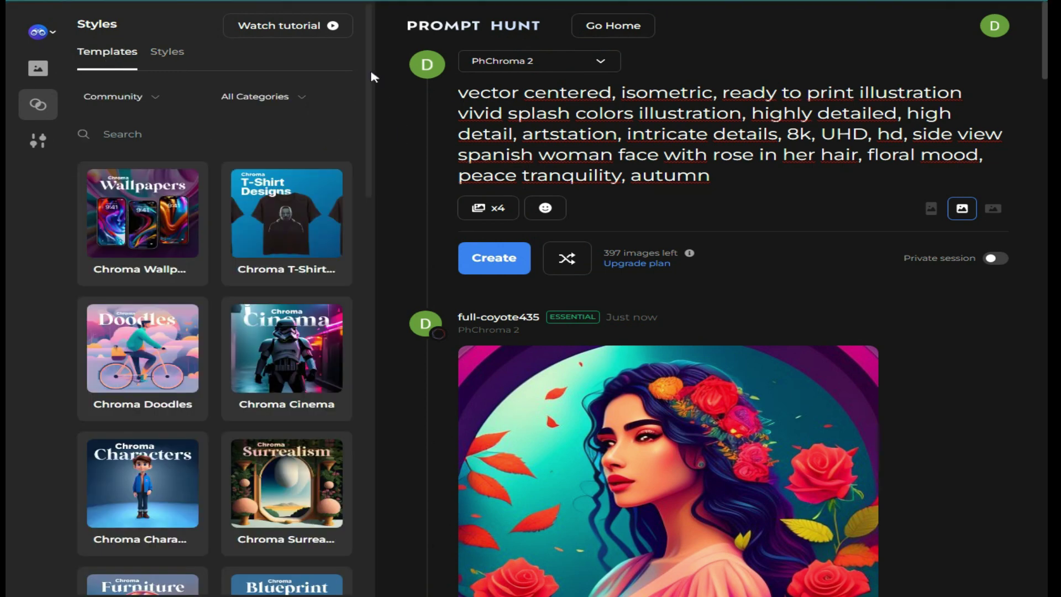
drag(371, 84, 379, 339)
click(147, 332)
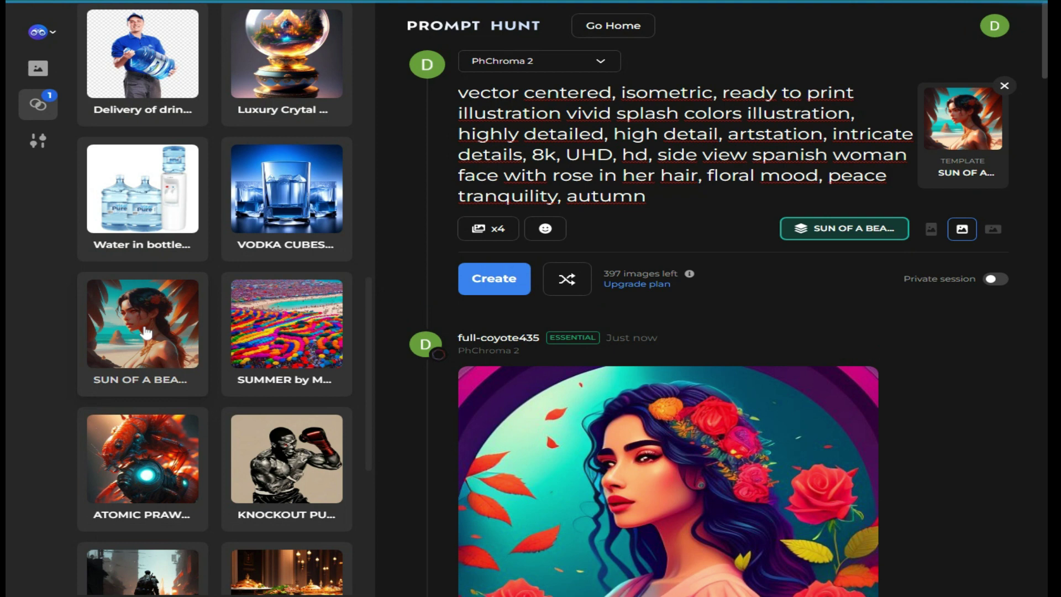
click(505, 280)
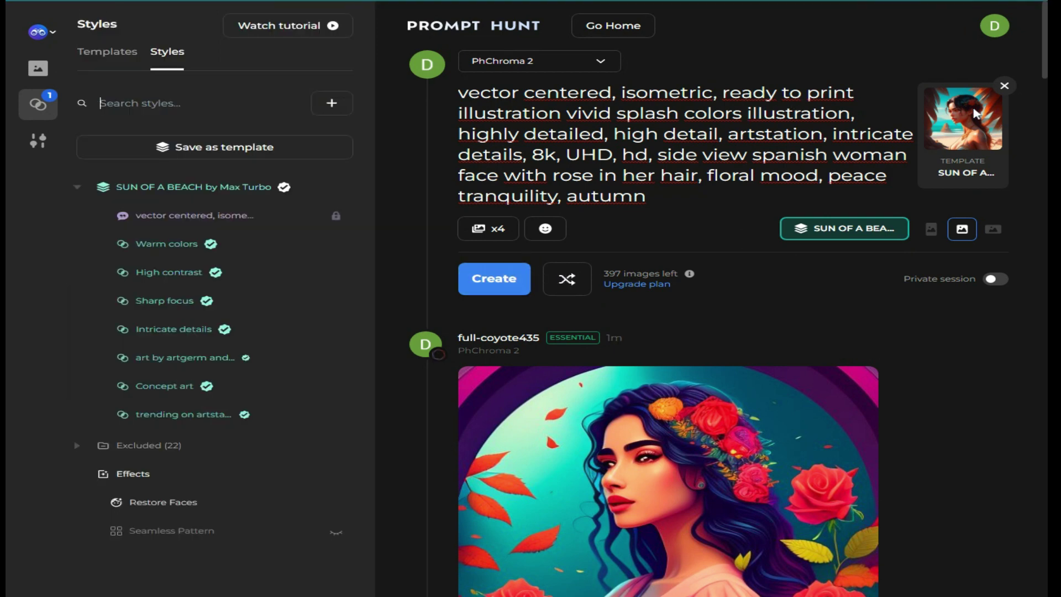
click(505, 281)
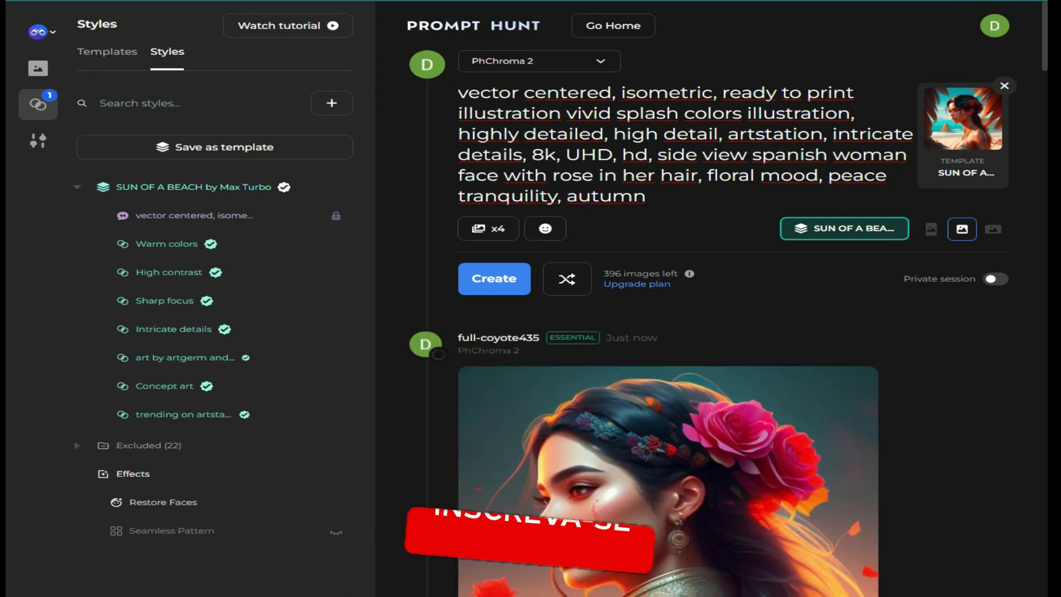
Examine the portrait generated with the SUN OF A BEACH template and return to the template list
drag(1045, 30, 1046, 53)
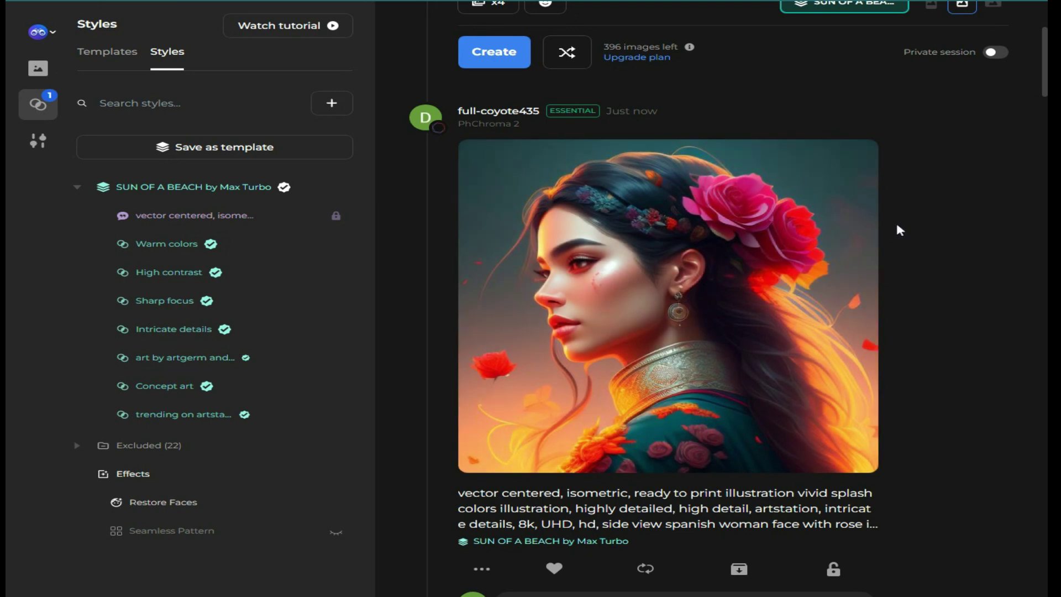
scroll(709, 299, up, 4)
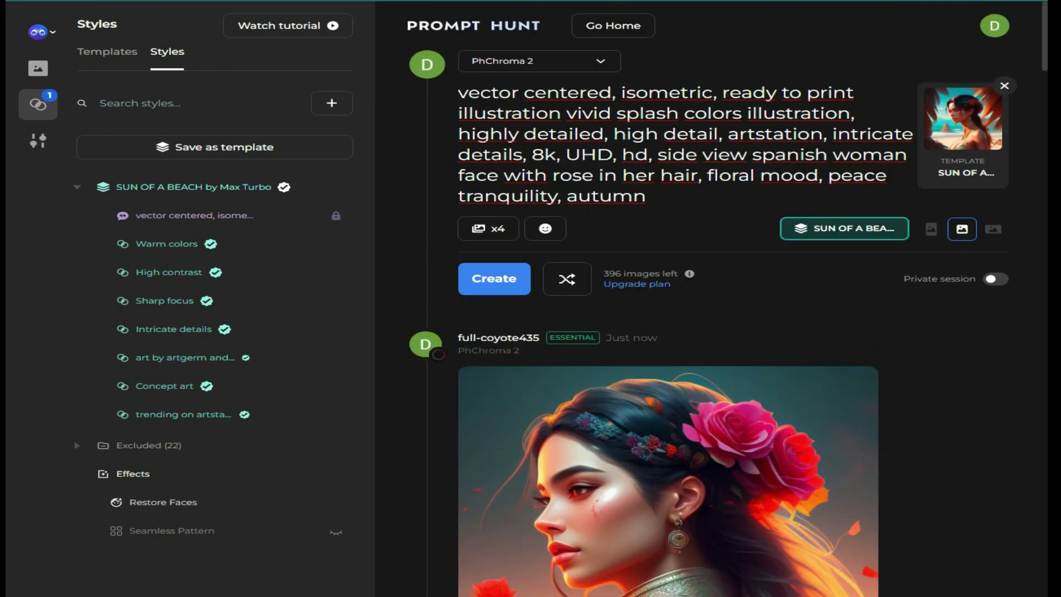
scroll(668, 364, down, 4)
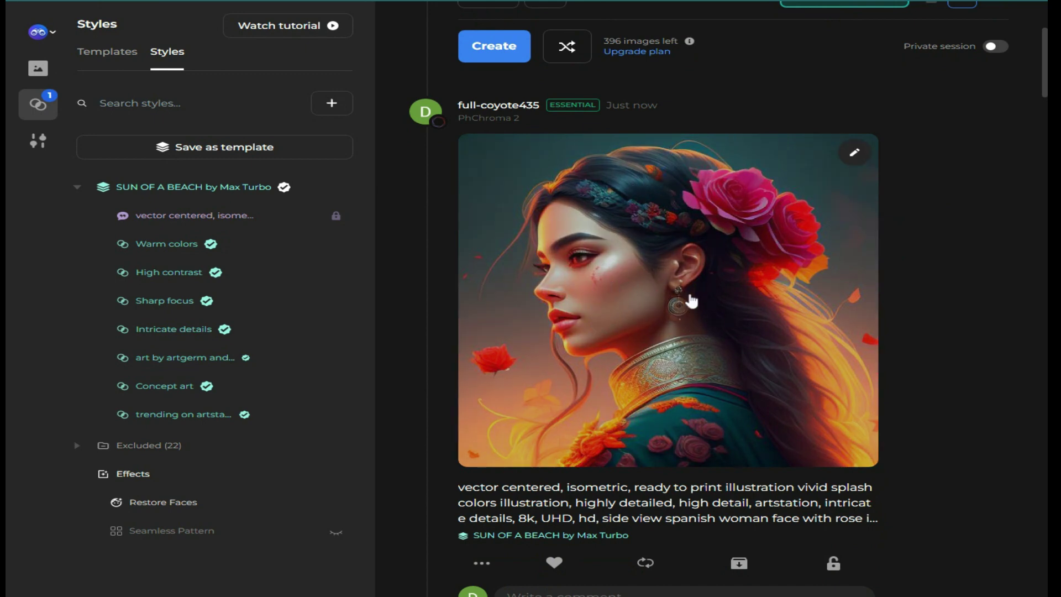
scroll(709, 298, up, 4)
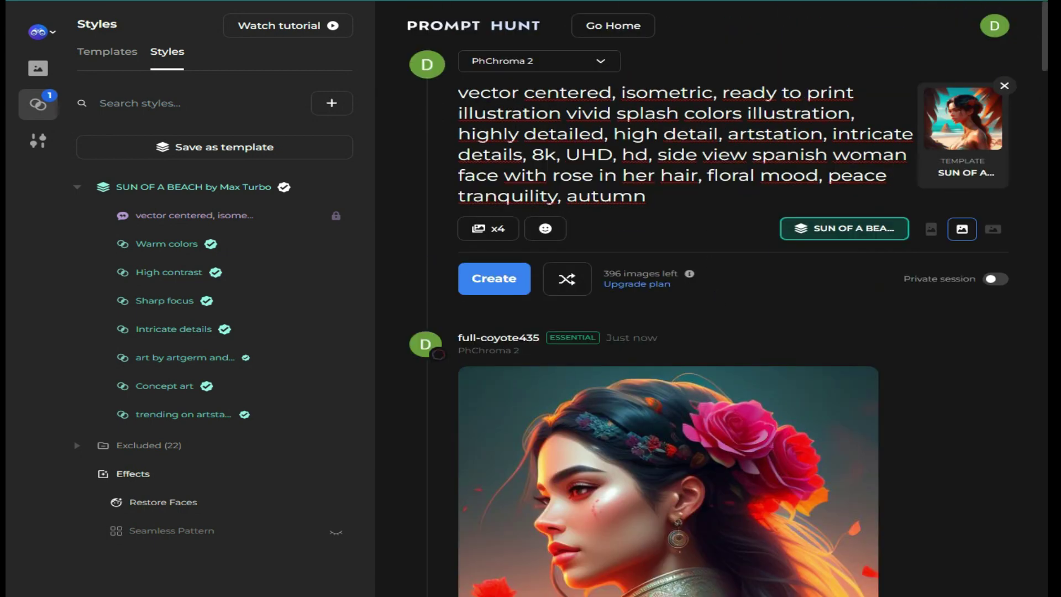
click(121, 61)
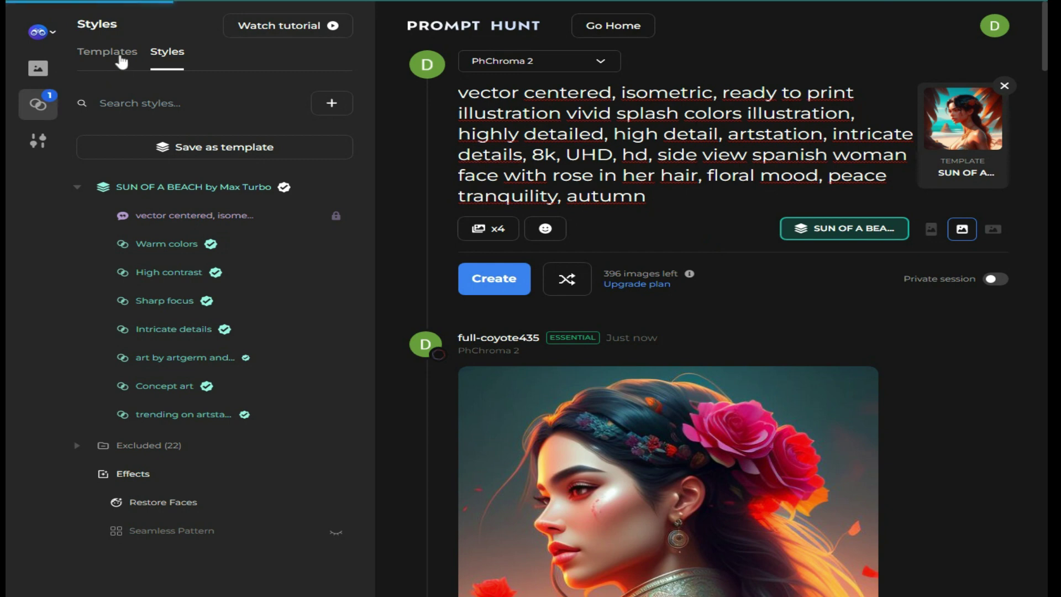